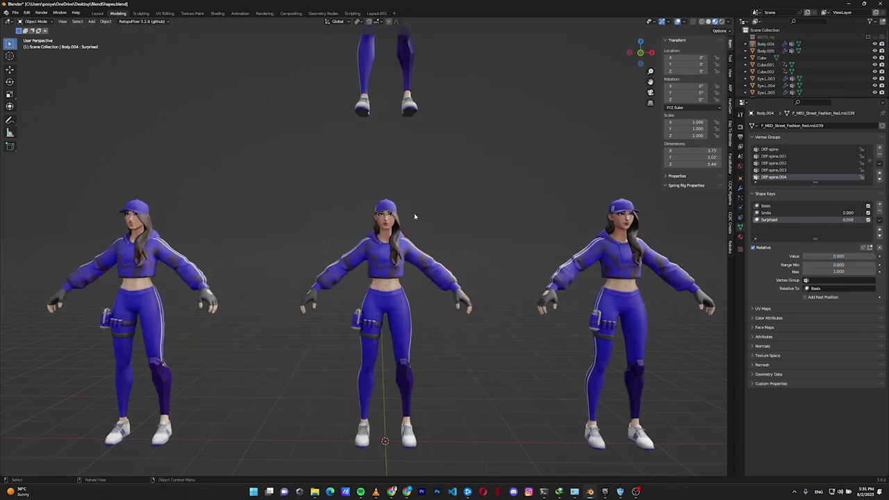
- Preview the Smile shape key on the central character by raising its value to 1 and returning it to 0
{"action": "scroll", "coordinate": [415, 217], "scroll_direction": "up", "scroll_amount": 6}
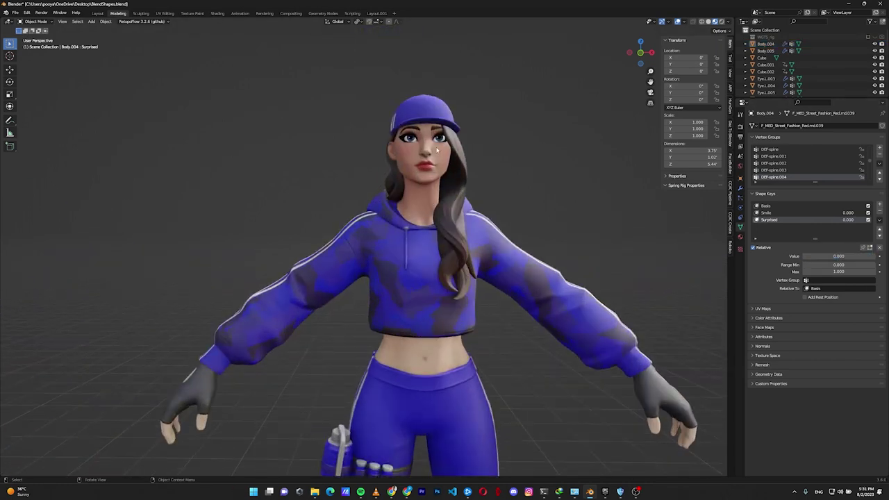
{"action": "middle_click_drag", "start_coordinate": [582, 200], "coordinate": [396, 187]}
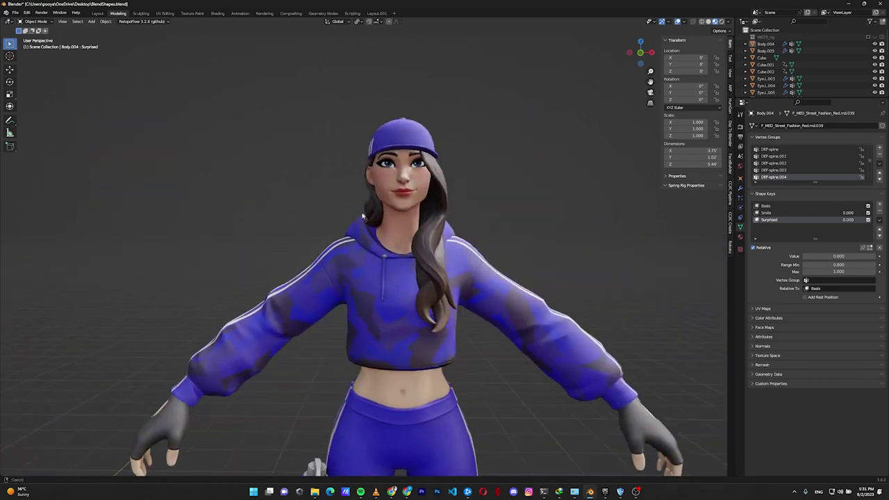
{"action": "scroll", "coordinate": [282, 215], "scroll_direction": "down", "scroll_amount": 4}
{"action": "middle_click_drag", "start_coordinate": [367, 222], "coordinate": [327, 228], "text": "shift"}
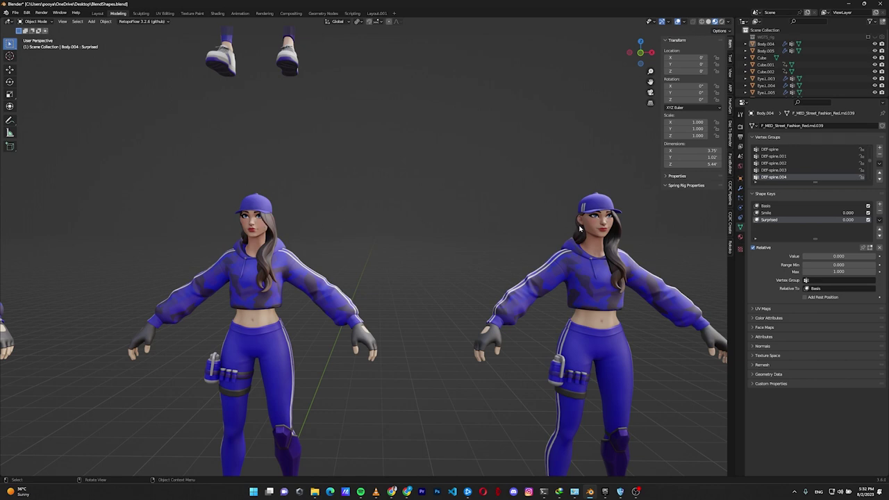
{"action": "left_click", "coordinate": [765, 212]}
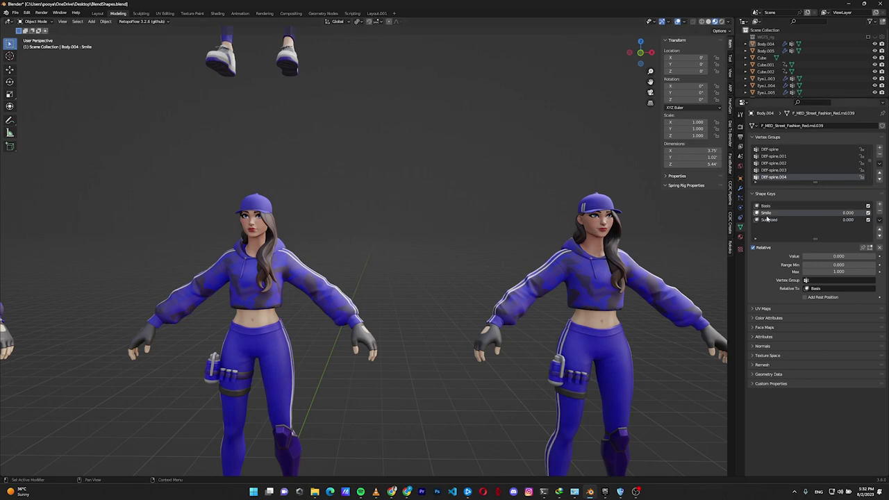
{"action": "left_click_drag", "start_coordinate": [833, 256], "coordinate": [862, 256]}
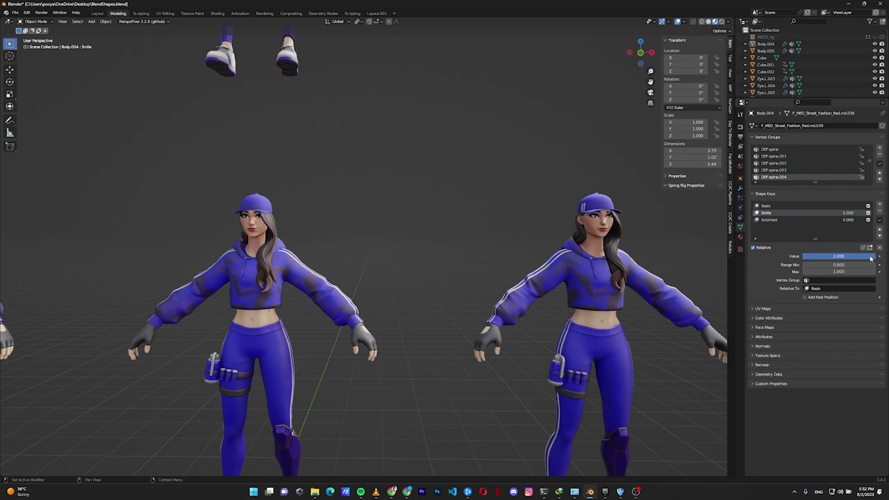
{"action": "left_click_drag", "start_coordinate": [869, 258], "coordinate": [801, 257]}
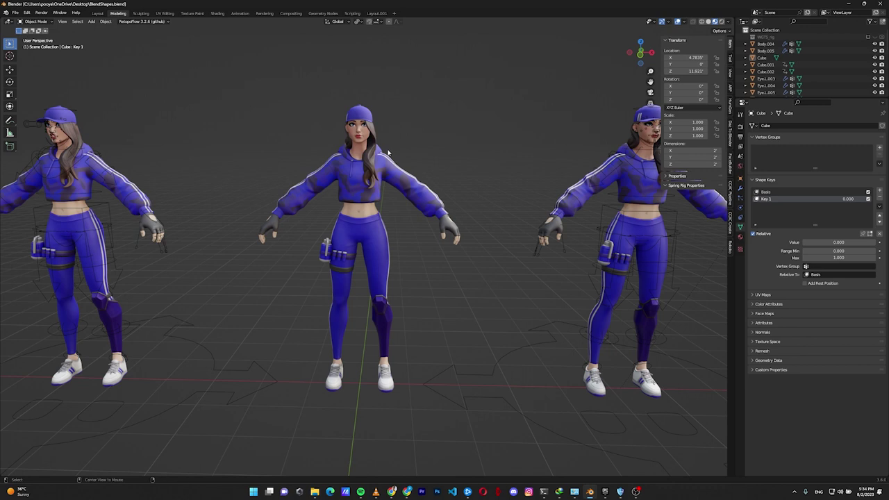
- Select the body mesh of the character floating above the row and examine its face up close
{"action": "left_click", "coordinate": [389, 152]}
{"action": "left_click", "coordinate": [390, 167]}
{"action": "key", "text": "h"}
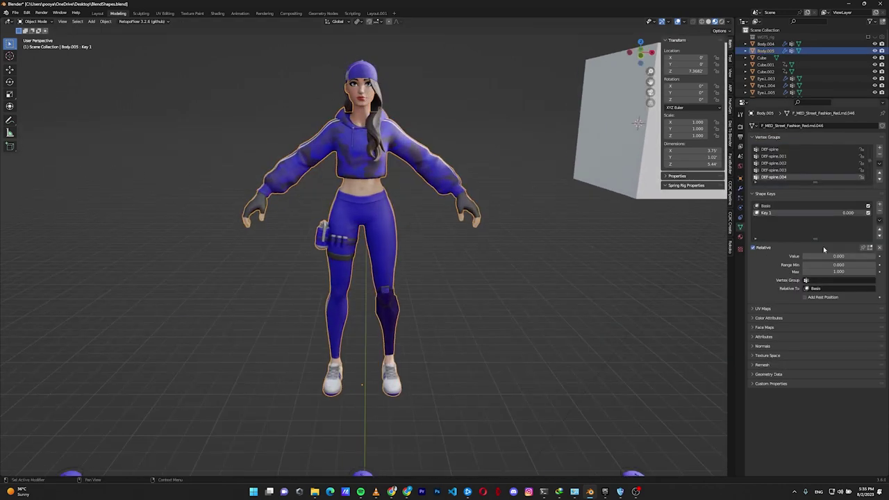
{"action": "scroll", "coordinate": [381, 85], "scroll_direction": "up", "scroll_amount": 4}
{"action": "middle_click_drag", "start_coordinate": [382, 86], "coordinate": [413, 174], "text": "shift"}
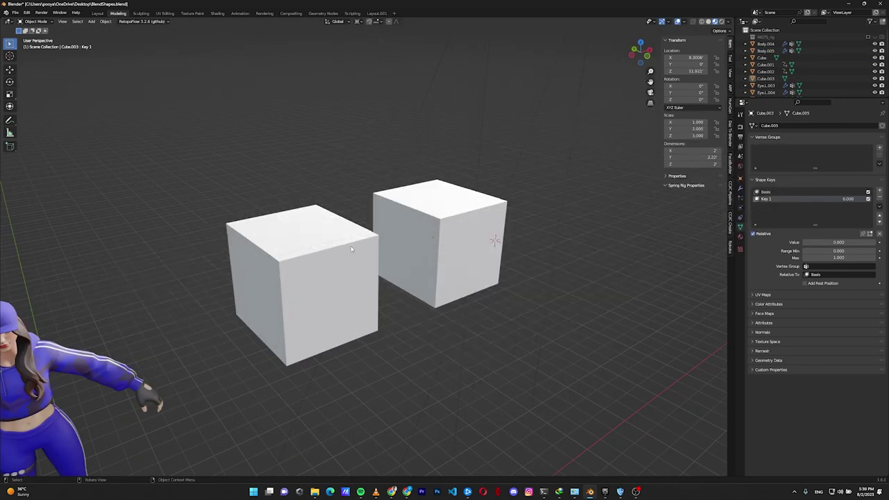
- Try the Key 1 shape key value on the front cube and inspect the thin panels on that cube
{"action": "left_click", "coordinate": [322, 227]}
{"action": "mouse_move", "coordinate": [805, 242]}
{"action": "left_mouse_down"}
{"action": "mouse_move", "coordinate": [860, 241]}
{"action": "mouse_move", "coordinate": [802, 242]}
{"action": "left_mouse_up"}
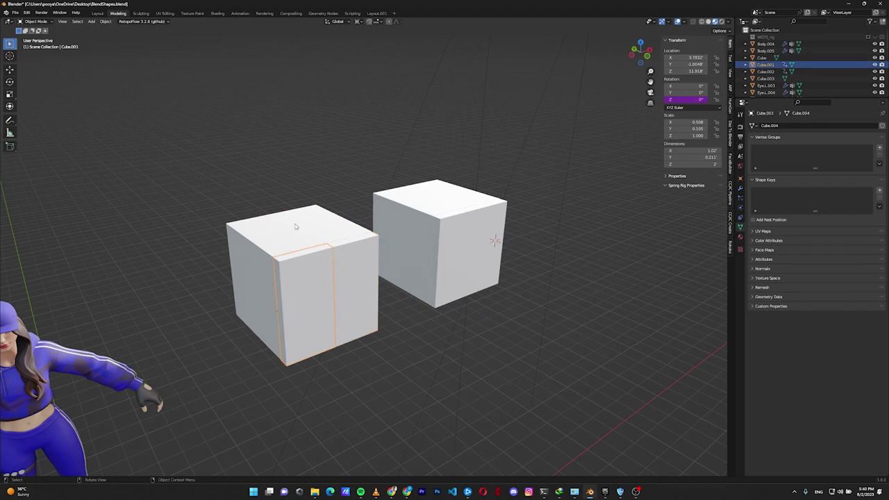
{"action": "left_click", "coordinate": [360, 265]}
{"action": "left_click", "coordinate": [351, 261]}
{"action": "left_click", "coordinate": [369, 279]}
{"action": "left_click", "coordinate": [367, 271]}
{"action": "left_click", "coordinate": [361, 260]}
{"action": "left_click", "coordinate": [341, 252]}
{"action": "left_click", "coordinate": [319, 245]}
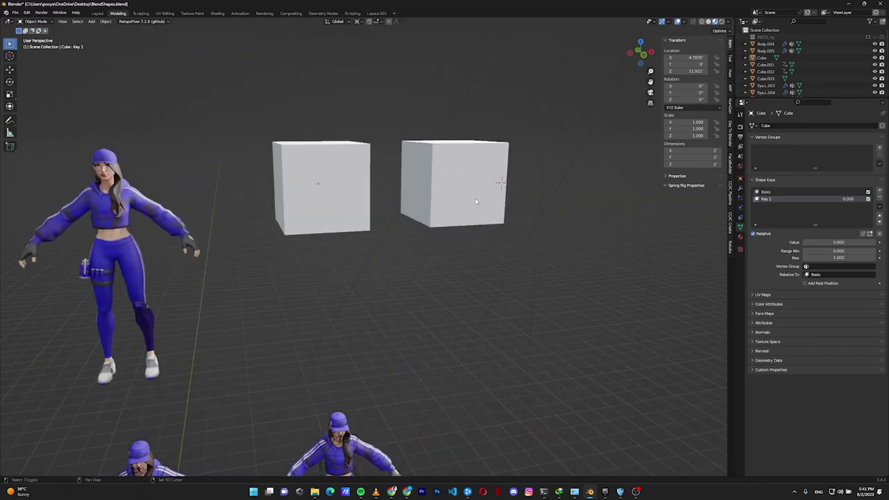
{"action": "left_click_drag", "start_coordinate": [372, 122], "coordinate": [246, 286]}
{"action": "left_click", "coordinate": [311, 133]}
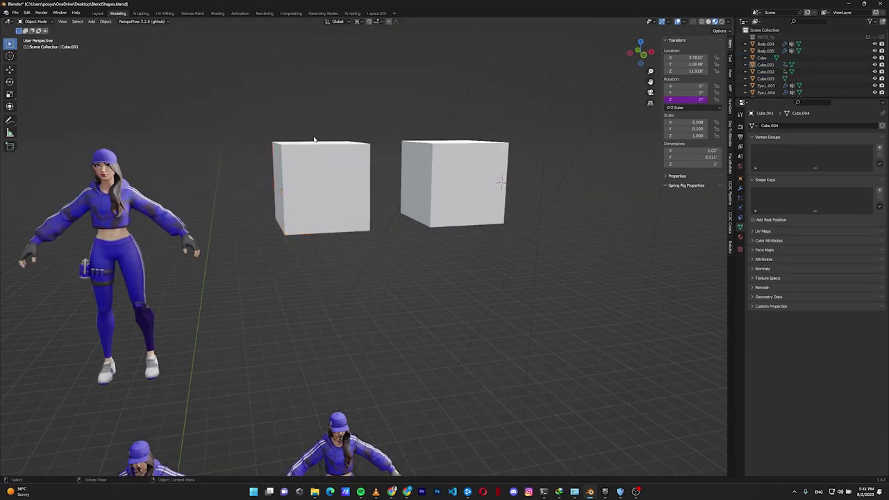
{"action": "middle_click_drag", "start_coordinate": [313, 138], "coordinate": [386, 163]}
{"action": "left_click", "coordinate": [347, 180]}
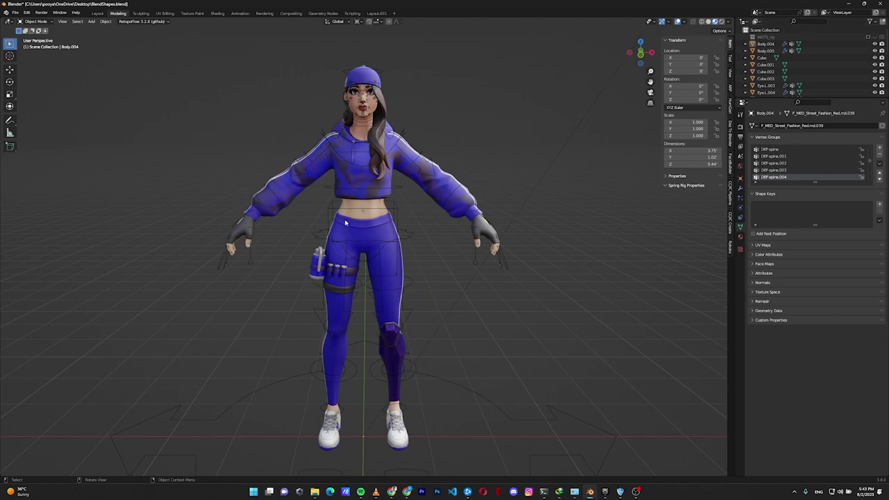
- Duplicate the whole central character with its rig and eyes, placing the copy about 4.07 ft away along the X axis
{"action": "left_click", "coordinate": [378, 201]}
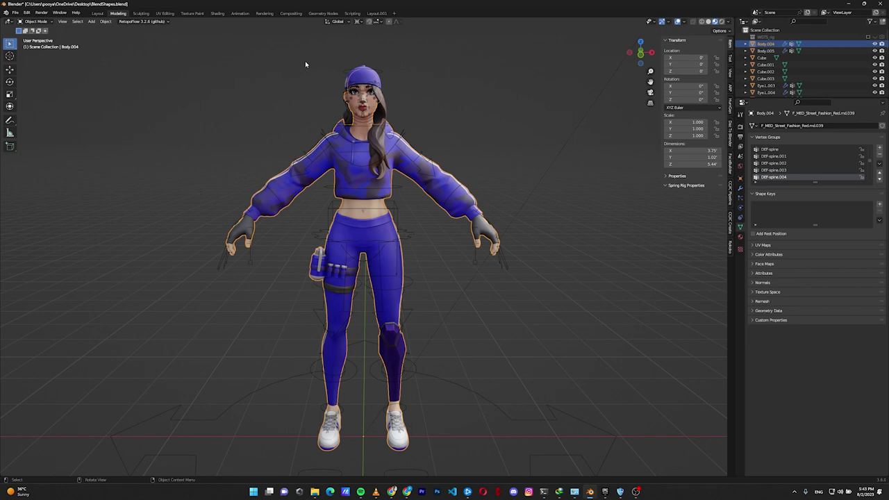
{"action": "scroll", "coordinate": [412, 76], "scroll_direction": "down", "scroll_amount": 3}
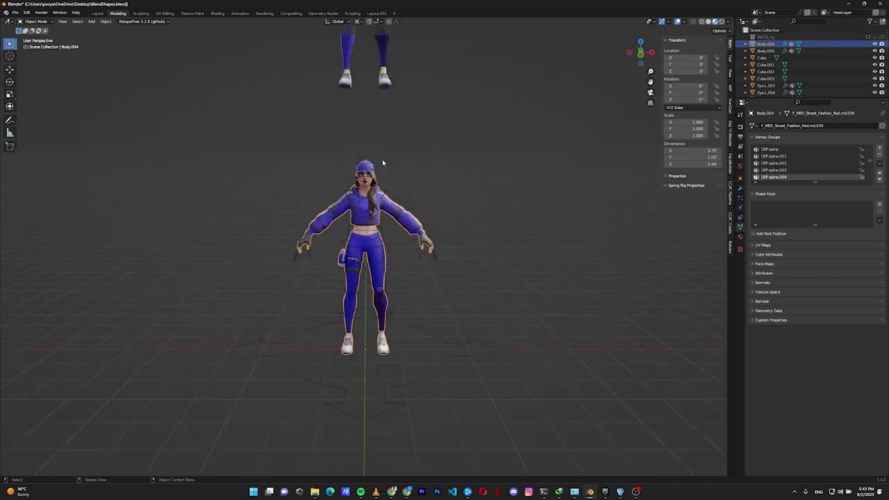
{"action": "left_click_drag", "start_coordinate": [386, 122], "coordinate": [321, 304]}
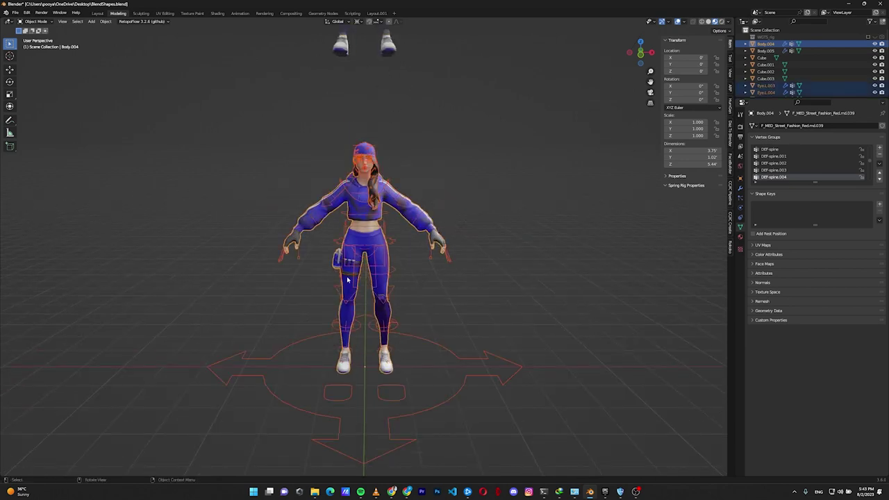
{"action": "key", "text": "shift+d"}
{"action": "key", "text": "x"}
{"action": "left_click", "coordinate": [582, 267]}
- Duplicate the central character with its rig again, placing this copy on the opposite side of the original
{"action": "left_click_drag", "start_coordinate": [387, 118], "coordinate": [330, 357]}
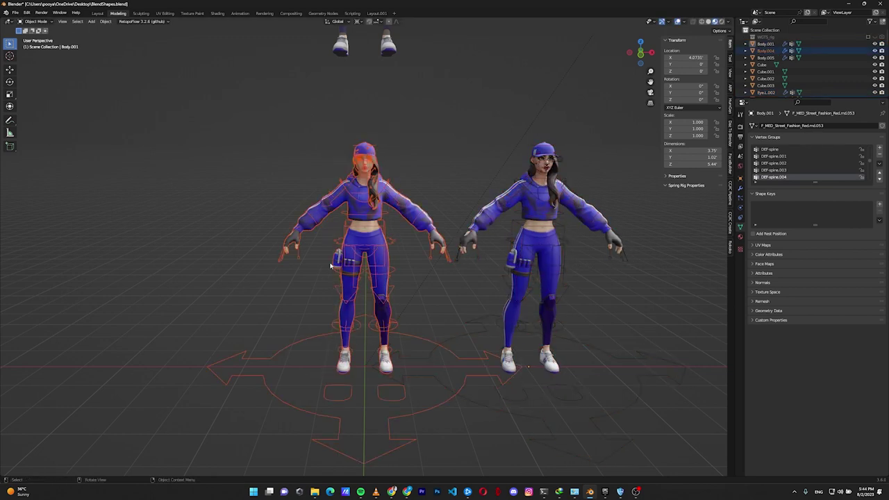
{"action": "key", "text": "shift+d"}
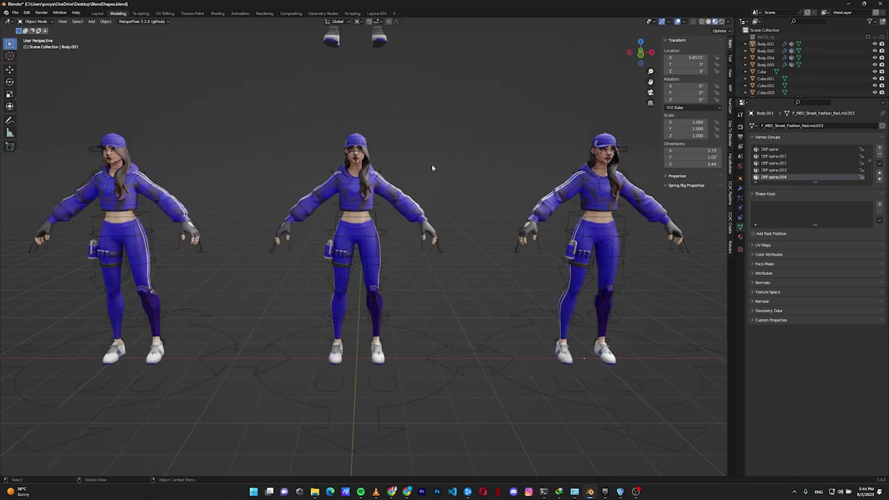
{"action": "left_click_drag", "start_coordinate": [384, 119], "coordinate": [336, 216]}
{"action": "left_click", "coordinate": [406, 174]}
{"action": "middle_click_drag", "start_coordinate": [407, 174], "coordinate": [371, 156], "text": "shift"}
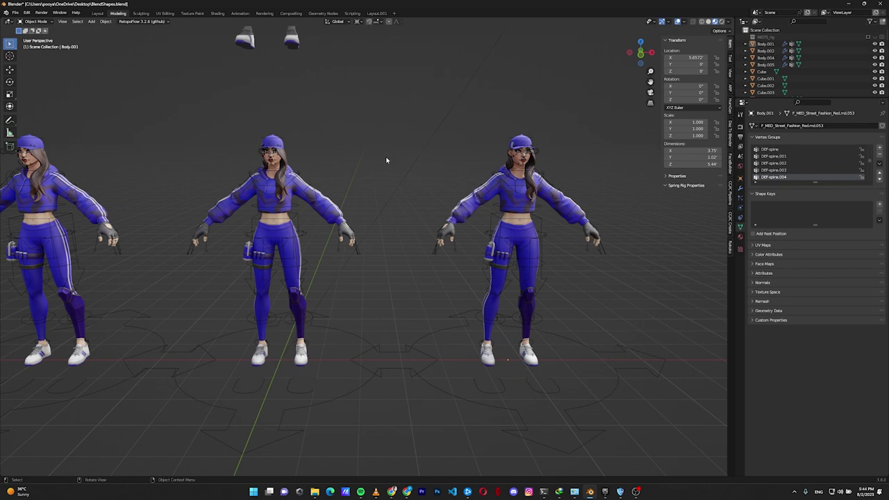
- Select the rig of the character copy on the positive X side and switch it to Pose Mode
{"action": "scroll", "coordinate": [395, 167], "scroll_direction": "up", "scroll_amount": 8}
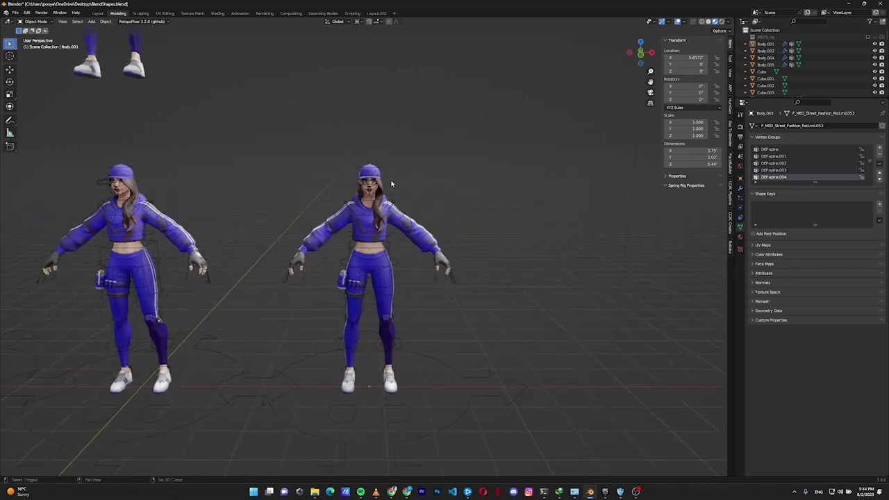
{"action": "scroll", "coordinate": [422, 212], "scroll_direction": "up", "scroll_amount": 5}
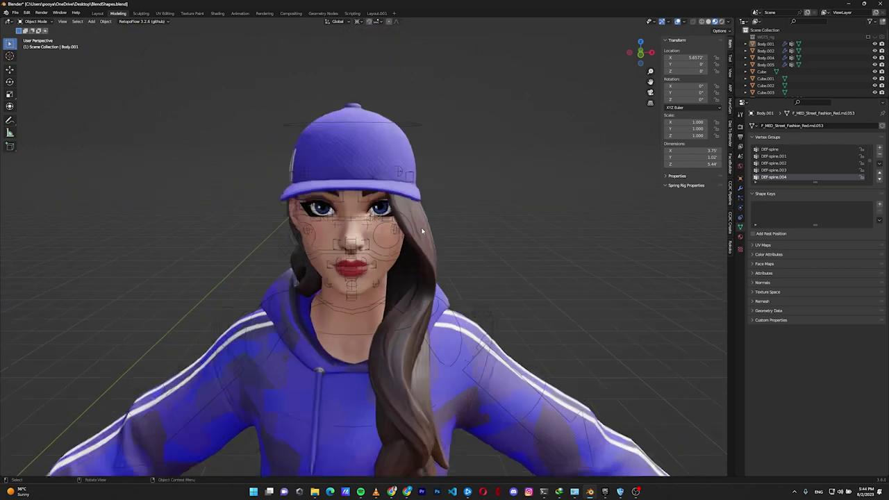
{"action": "left_click", "coordinate": [366, 295]}
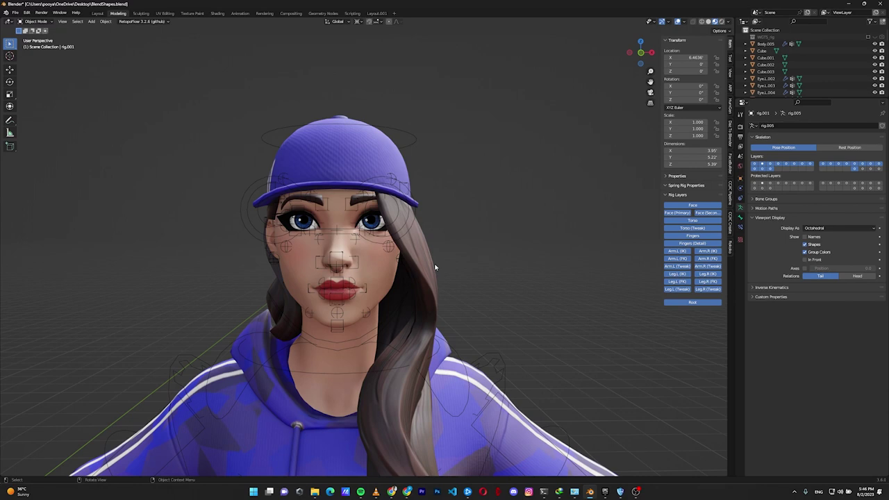
{"action": "key", "text": "ctrl+Tab"}
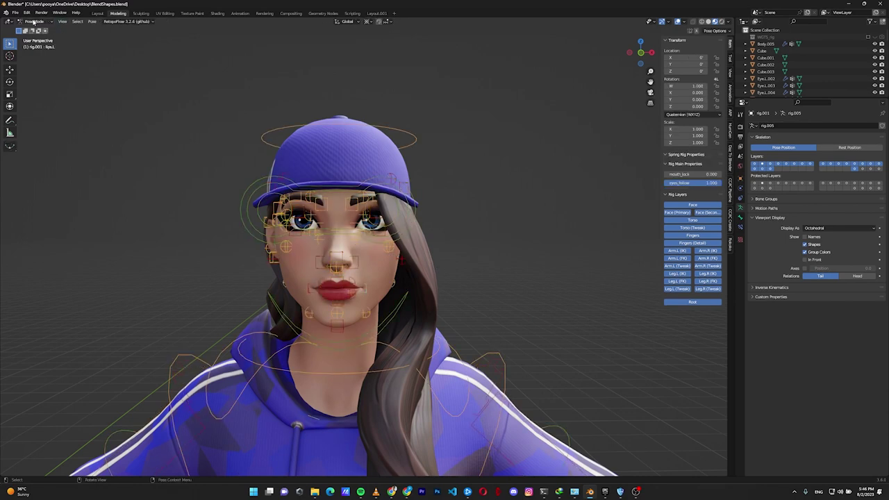
{"action": "left_click", "coordinate": [33, 21]}
{"action": "key", "text": "ctrl+Tab"}
{"action": "key", "text": "ctrl+Tab"}
{"action": "key", "text": "ctrl+Tab"}
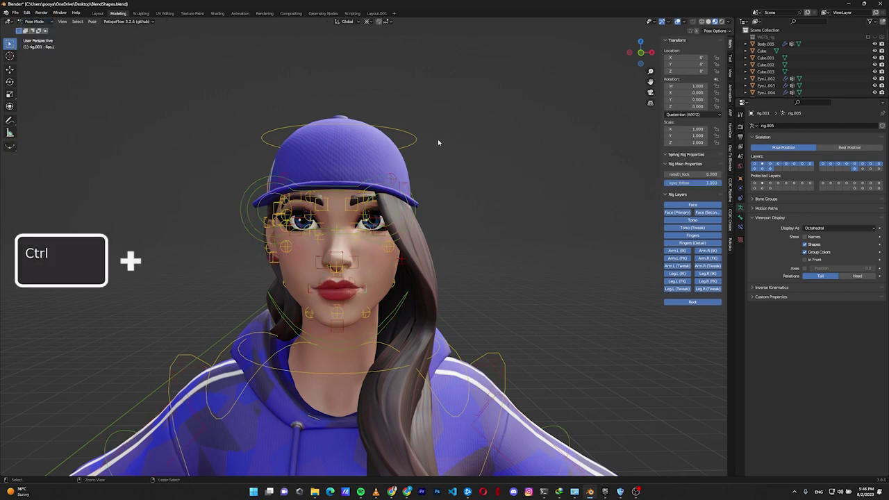
{"action": "key", "text": "ctrl+Tab"}
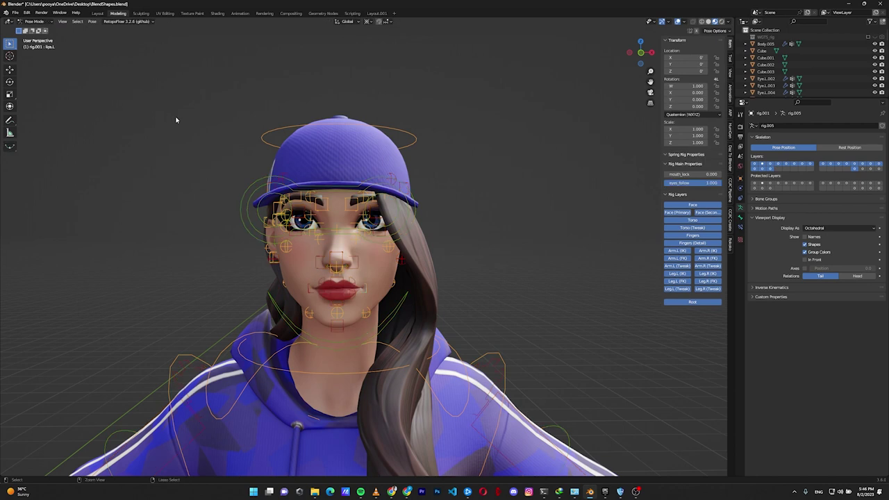
- Move the mouth-corner controls of the posed rig outward and upward to start a smile
{"action": "scroll", "coordinate": [397, 249], "scroll_direction": "up", "scroll_amount": 2}
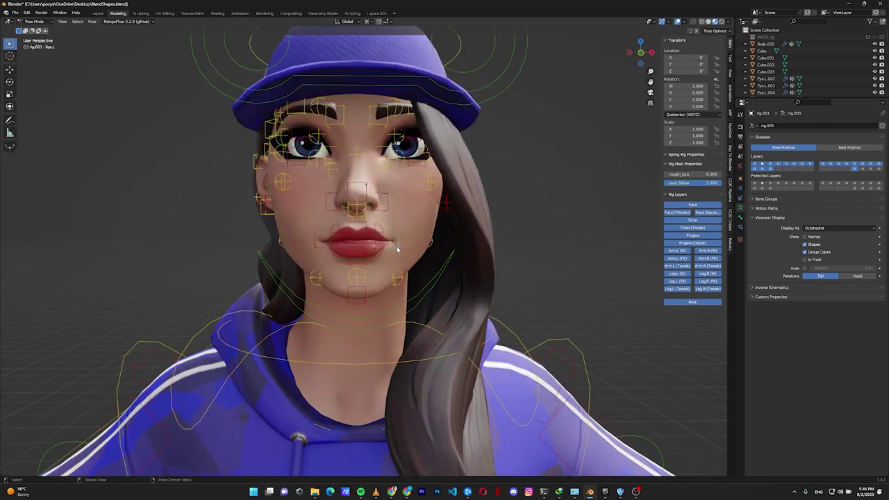
{"action": "key", "text": "g"}
{"action": "left_click", "coordinate": [456, 163]}
{"action": "left_click", "coordinate": [318, 242]}
{"action": "key", "text": "g"}
{"action": "left_click", "coordinate": [312, 233]}
{"action": "key", "text": "g"}
{"action": "left_click", "coordinate": [312, 233]}
- Nudge the remaining mouth and face controls slightly upward to finish the smile, and return the rig to Object Mode
{"action": "left_click", "coordinate": [357, 264]}
{"action": "key", "text": "g"}
{"action": "left_click", "coordinate": [358, 261]}
{"action": "left_click", "coordinate": [364, 253]}
{"action": "key", "text": "g"}
{"action": "left_click", "coordinate": [364, 250]}
{"action": "left_click", "coordinate": [379, 201]}
{"action": "key", "text": "g"}
{"action": "left_click", "coordinate": [379, 200]}
{"action": "left_click", "coordinate": [414, 162]}
{"action": "key", "text": "ctrl+Tab"}
{"action": "scroll", "coordinate": [493, 196], "scroll_direction": "down", "scroll_amount": 3}
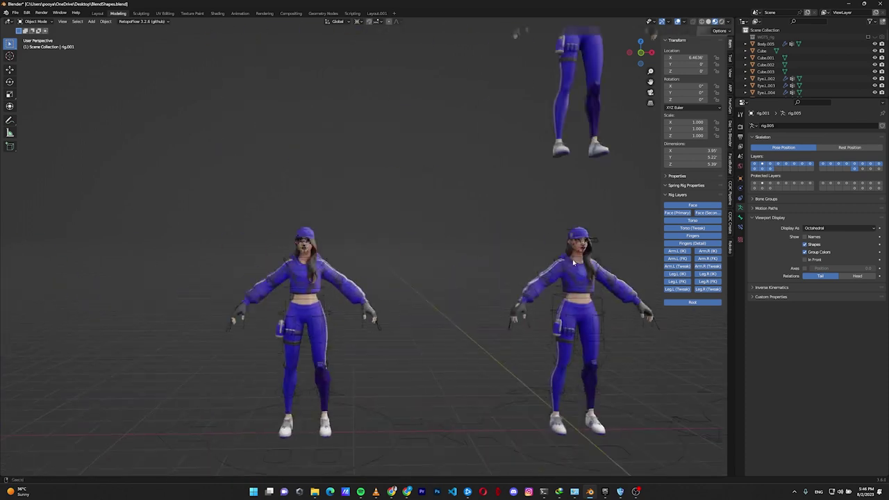
- Select the rig of the copy on the negative X side and switch it to Pose Mode
{"action": "scroll", "coordinate": [296, 259], "scroll_direction": "up", "scroll_amount": 10}
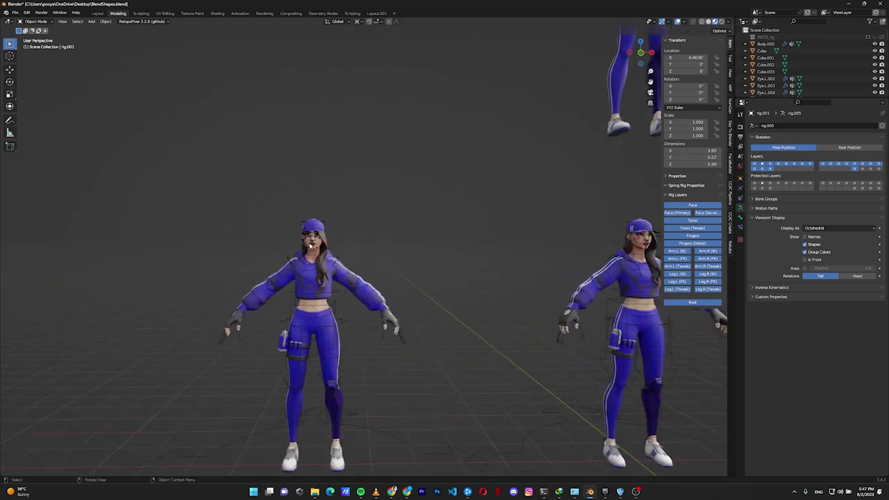
{"action": "left_click", "coordinate": [403, 108]}
{"action": "key", "text": "ctrl+Tab"}
{"action": "middle_click_drag", "start_coordinate": [315, 280], "coordinate": [340, 245], "text": "shift"}
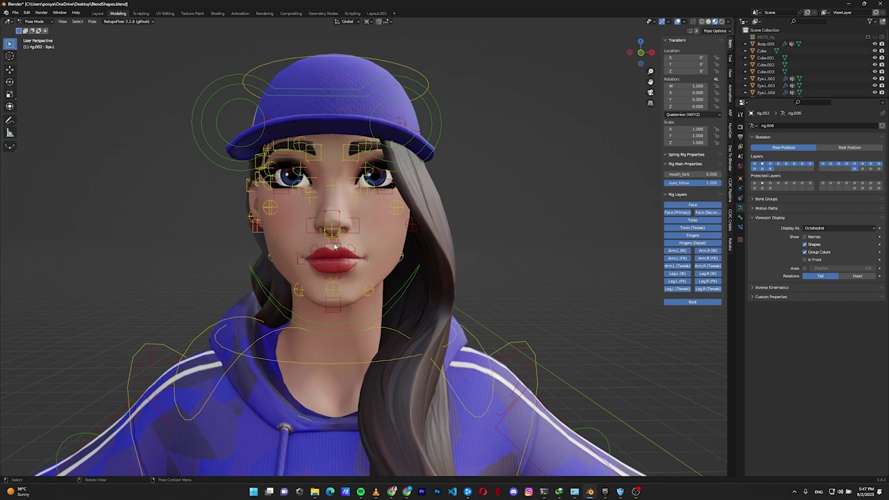
- Shape a surprised expression by raising the upper-lip and eye-area controls and pulling the mouth corner inward
{"action": "left_click", "coordinate": [335, 246]}
{"action": "key", "text": "g"}
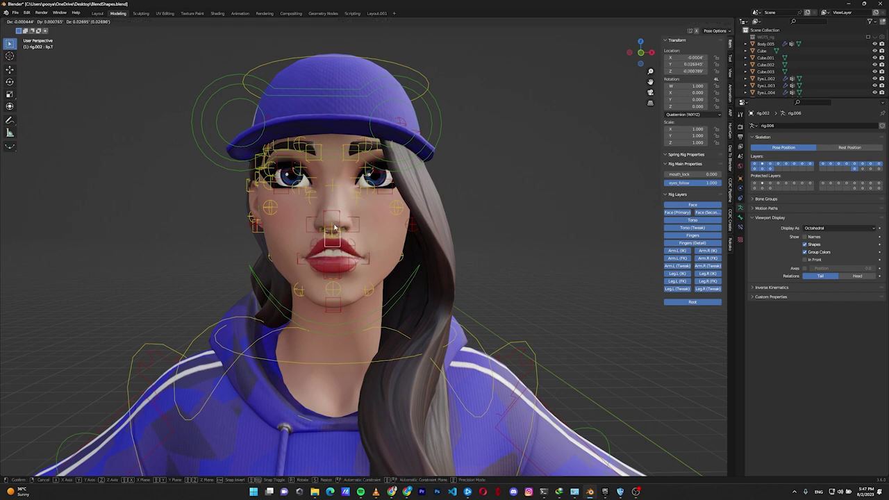
{"action": "left_click", "coordinate": [335, 287]}
{"action": "left_click", "coordinate": [361, 260]}
{"action": "key", "text": "g"}
{"action": "left_click", "coordinate": [354, 260]}
{"action": "left_click", "coordinate": [373, 162]}
{"action": "key", "text": "g"}
{"action": "left_click", "coordinate": [373, 160]}
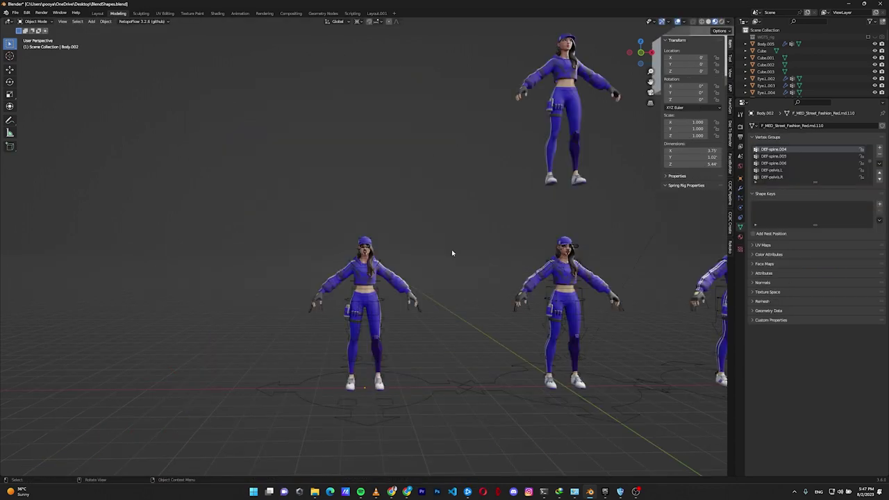
- Select the smiling copy's body and then the original body, and join the copy onto the original as a shape key
{"action": "middle_click_drag", "start_coordinate": [449, 241], "coordinate": [295, 234], "text": "shift"}
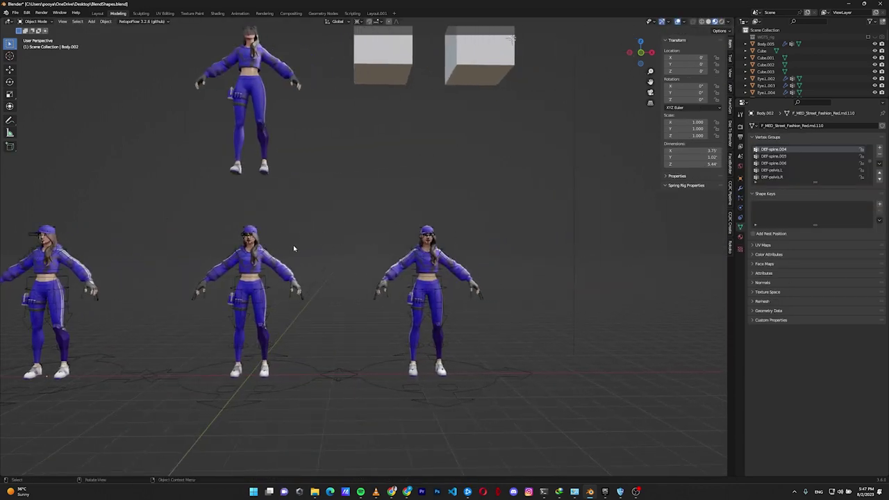
{"action": "scroll", "coordinate": [237, 241], "scroll_direction": "up", "scroll_amount": 6}
{"action": "middle_click_drag", "start_coordinate": [237, 209], "coordinate": [315, 208], "text": "shift"}
{"action": "middle_click_drag", "start_coordinate": [400, 242], "coordinate": [490, 250], "text": "shift"}
{"action": "middle_click_drag", "start_coordinate": [187, 251], "coordinate": [210, 234], "text": "shift"}
{"action": "middle_click_drag", "start_coordinate": [436, 251], "coordinate": [234, 250], "text": "shift"}
{"action": "scroll", "coordinate": [398, 234], "scroll_direction": "down", "scroll_amount": 3}
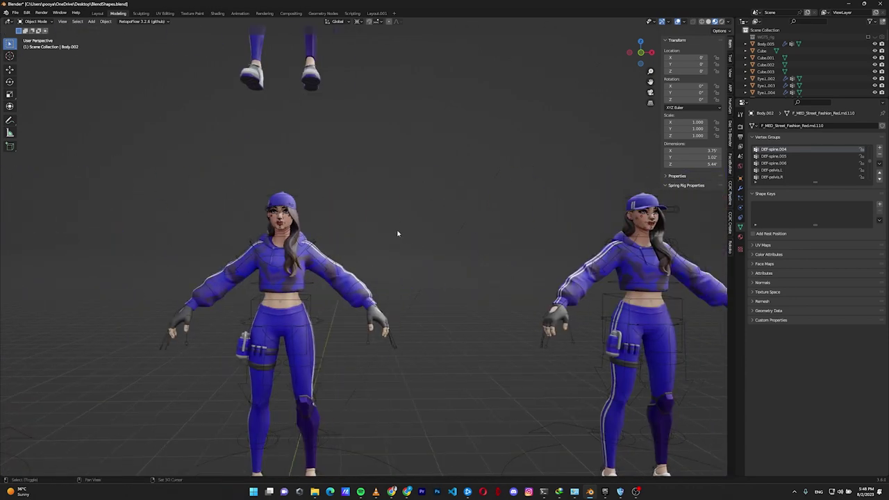
{"action": "left_click", "coordinate": [649, 295]}
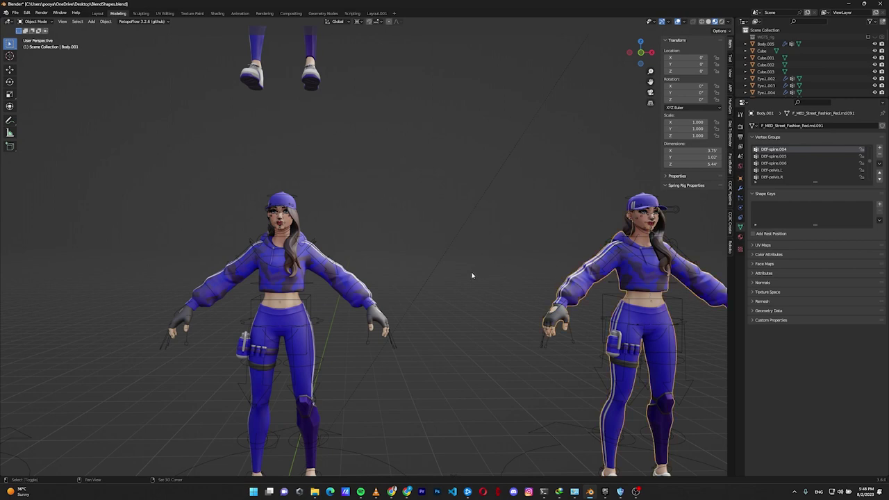
{"action": "left_click", "coordinate": [277, 295], "text": "shift"}
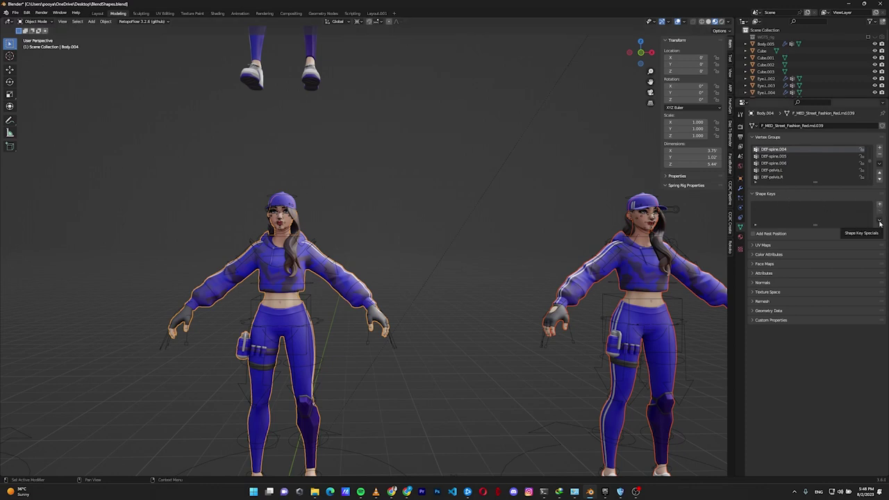
{"action": "left_click", "coordinate": [879, 220]}
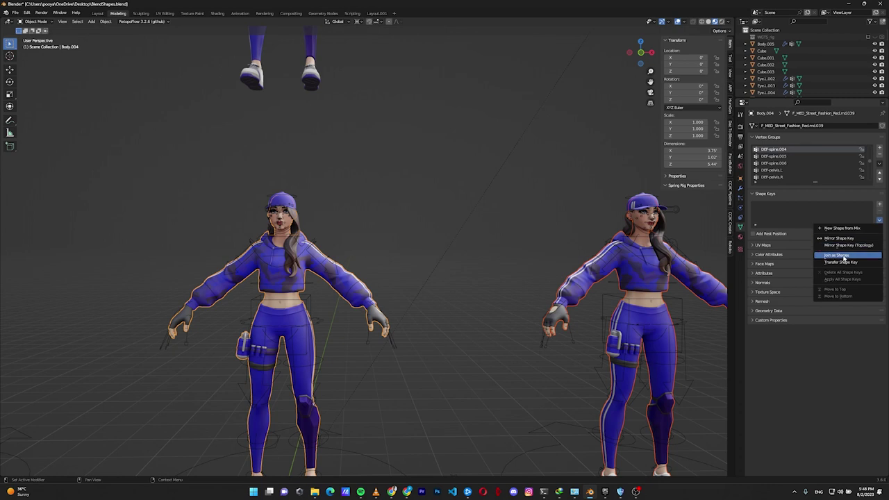
{"action": "left_click", "coordinate": [844, 257]}
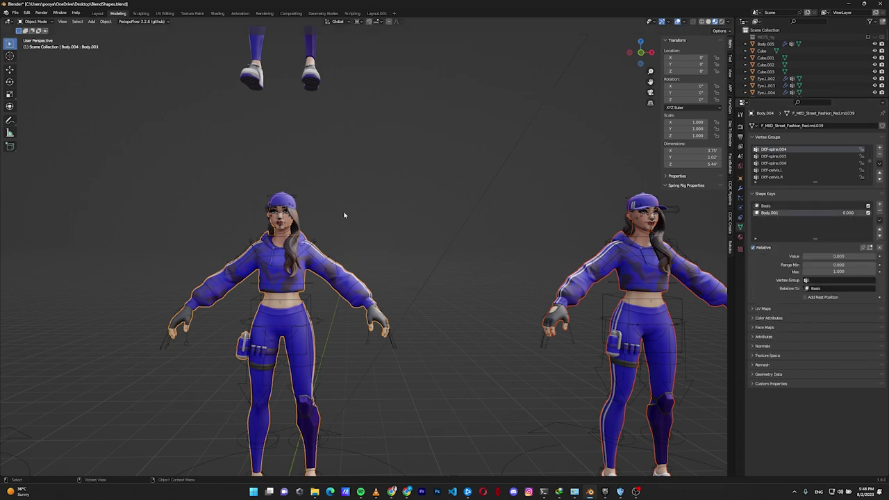
- Preview the joined shape key on the original's face at value 1.000, and return the value to 0
{"action": "scroll", "coordinate": [305, 224], "scroll_direction": "up", "scroll_amount": 3}
{"action": "middle_click_drag", "start_coordinate": [306, 226], "coordinate": [404, 234], "text": "shift"}
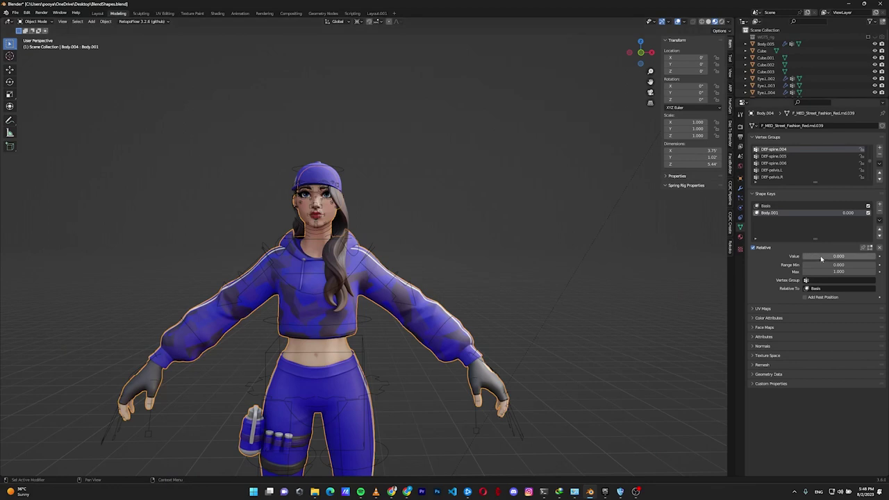
{"action": "left_click_drag", "start_coordinate": [804, 259], "coordinate": [876, 258]}
{"action": "scroll", "coordinate": [500, 229], "scroll_direction": "up", "scroll_amount": 4}
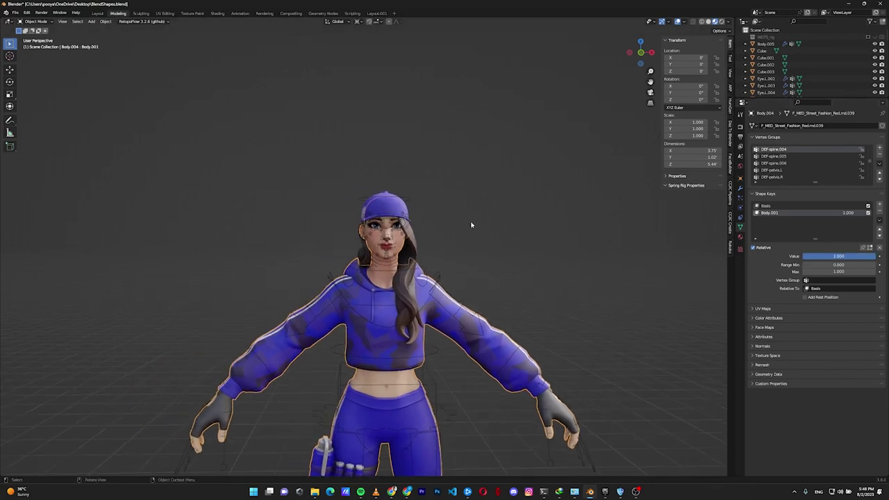
{"action": "middle_click_drag", "start_coordinate": [466, 233], "coordinate": [428, 240], "text": "shift"}
{"action": "left_click_drag", "start_coordinate": [849, 256], "coordinate": [789, 256]}
{"action": "scroll", "coordinate": [389, 233], "scroll_direction": "down", "scroll_amount": 6}
{"action": "middle_click_drag", "start_coordinate": [385, 233], "coordinate": [474, 236], "text": "shift"}
{"action": "scroll", "coordinate": [474, 233], "scroll_direction": "up", "scroll_amount": 3}
{"action": "scroll", "coordinate": [473, 233], "scroll_direction": "down", "scroll_amount": 4}
- Rename the joined shape key to smile
{"action": "double_click", "coordinate": [771, 213]}
{"action": "type", "text": "smile"}
{"action": "key", "text": "Return"}
- Select the surprised copy's body and then the original body, and join the surprised mesh onto the original as a shape key
{"action": "scroll", "coordinate": [186, 226], "scroll_direction": "down", "scroll_amount": 4}
{"action": "middle_click_drag", "start_coordinate": [177, 226], "coordinate": [249, 270]}
{"action": "left_click", "coordinate": [249, 270], "text": "shift"}
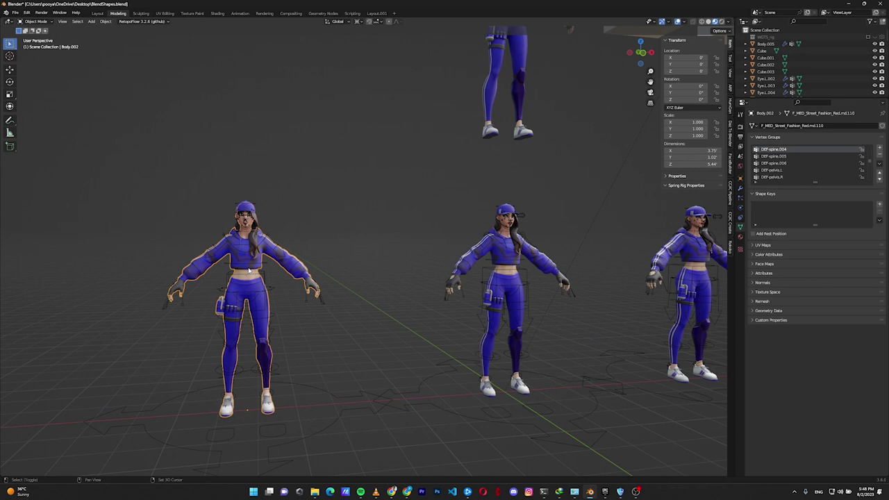
{"action": "left_click", "coordinate": [514, 266], "text": "shift"}
{"action": "middle_click_drag", "start_coordinate": [577, 246], "coordinate": [472, 261], "text": "shift"}
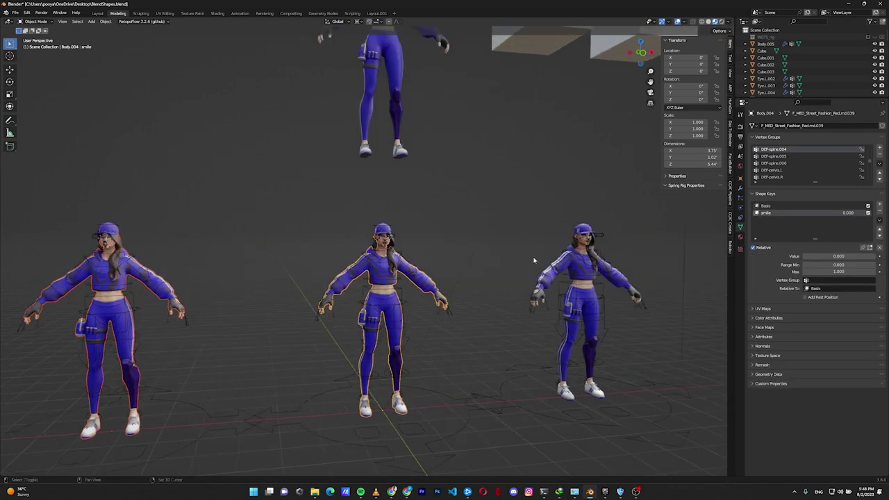
{"action": "left_click", "coordinate": [879, 222]}
{"action": "left_click", "coordinate": [840, 257]}
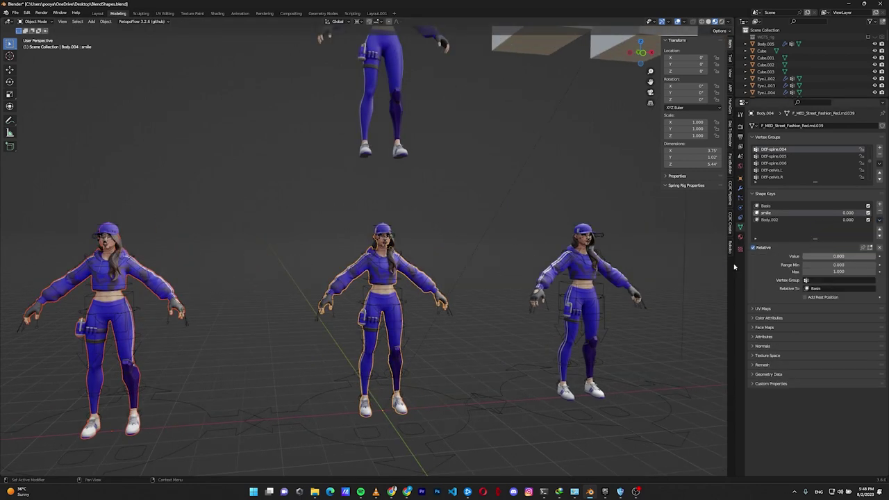
- Rename the second joined shape key to Surprised
{"action": "left_click", "coordinate": [772, 219]}
{"action": "left_click_drag", "start_coordinate": [777, 221], "coordinate": [710, 220]}
{"action": "type", "text": "Su"}
{"action": "scroll", "coordinate": [448, 250], "scroll_direction": "up", "scroll_amount": 3}
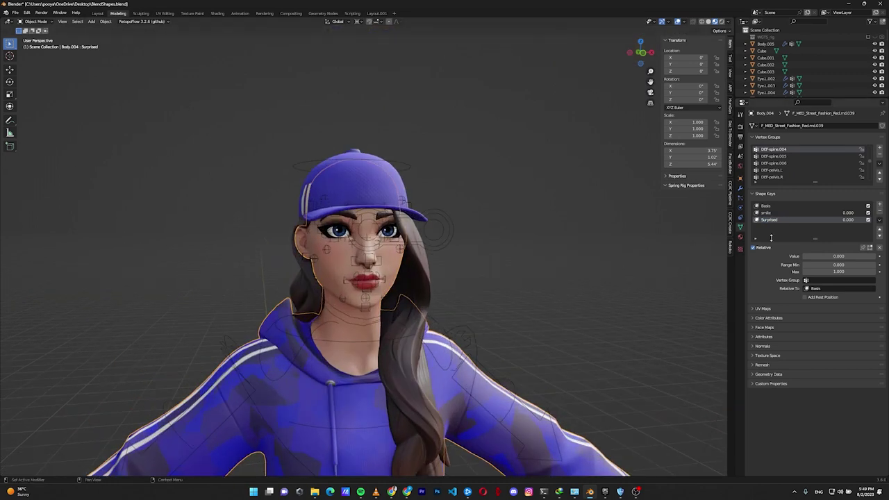
- Select the smile shape key, hide the rig controls covering the original's face, and reselect the body mesh
{"action": "left_click", "coordinate": [780, 213]}
{"action": "mouse_move", "coordinate": [806, 257]}
{"action": "left_mouse_down"}
{"action": "mouse_move", "coordinate": [857, 256]}
{"action": "mouse_move", "coordinate": [802, 256]}
{"action": "left_mouse_up"}
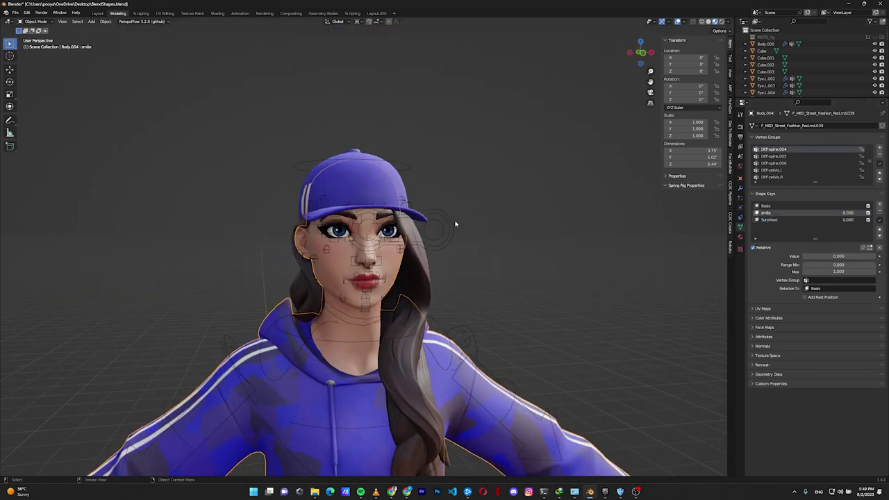
{"action": "left_click", "coordinate": [442, 241]}
{"action": "key", "text": "h"}
{"action": "left_click", "coordinate": [354, 251]}
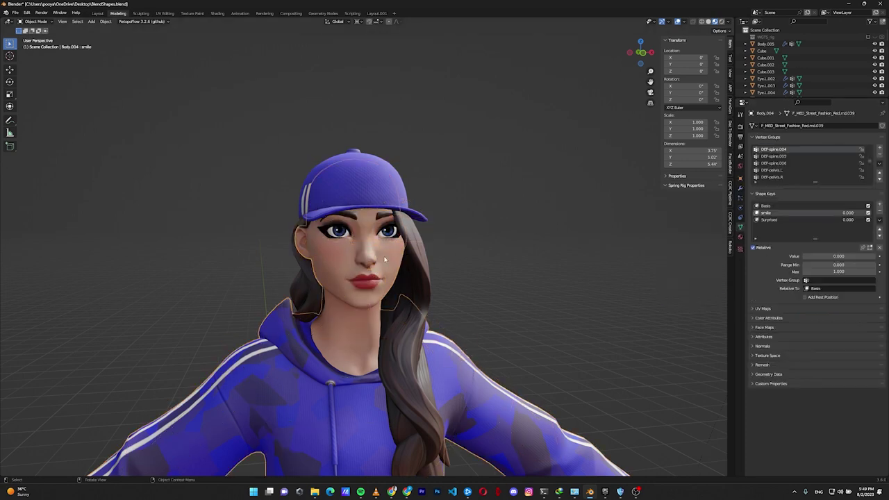
- Preview the smile shape key by raising its value and returning it to 0, and select the Surprised key
{"action": "left_click_drag", "start_coordinate": [825, 256], "coordinate": [861, 256]}
{"action": "left_click_drag", "start_coordinate": [857, 256], "coordinate": [803, 256]}
{"action": "left_click", "coordinate": [829, 219]}
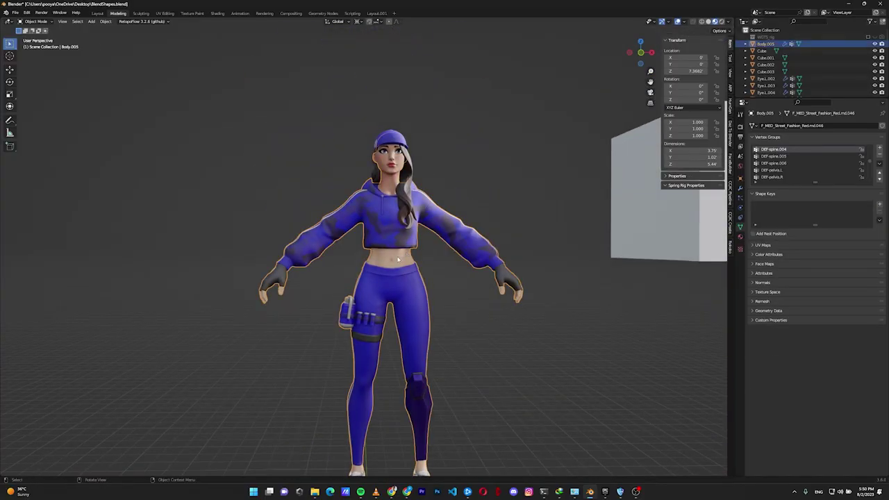
- Add a Basis shape key and a second shape key to the raised, unrigged character's body mesh
{"action": "middle_click_drag", "start_coordinate": [435, 137], "coordinate": [437, 182], "text": "shift"}
{"action": "scroll", "coordinate": [390, 221], "scroll_direction": "up", "scroll_amount": 6}
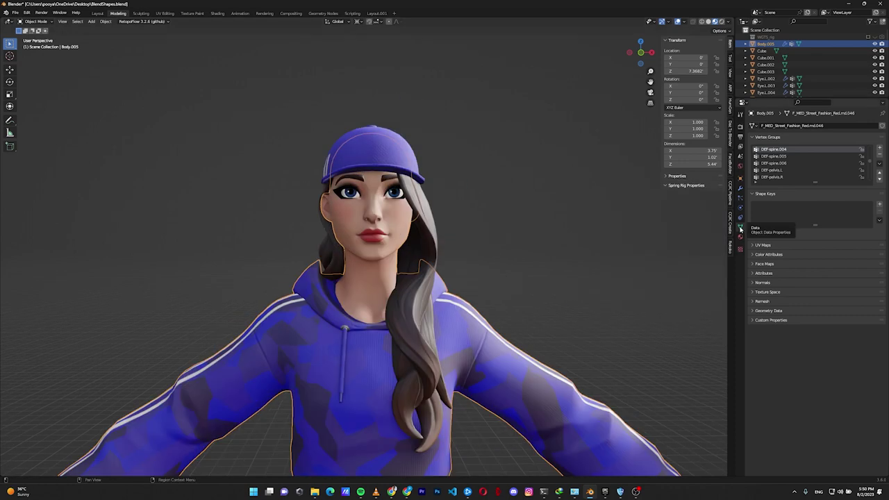
{"action": "left_click", "coordinate": [880, 206]}
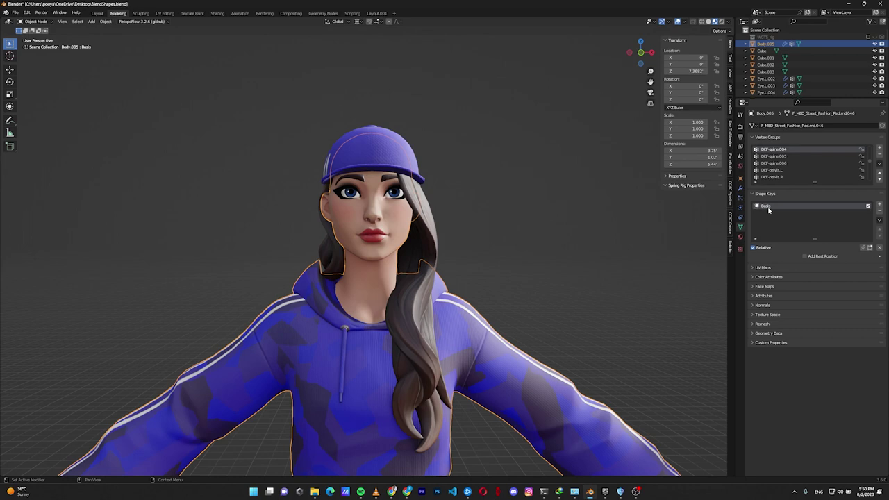
{"action": "left_click", "coordinate": [880, 205]}
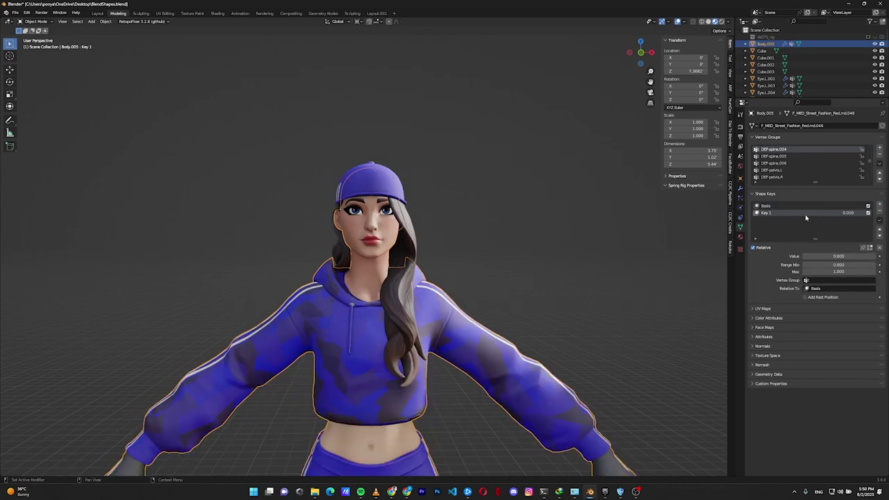
- Edit the second shape key in vertex mode, select the vertices at one mouth corner, and turn on proportional editing with its falloff options open
{"action": "key", "text": "Tab"}
{"action": "key", "text": "KP_Decimal"}
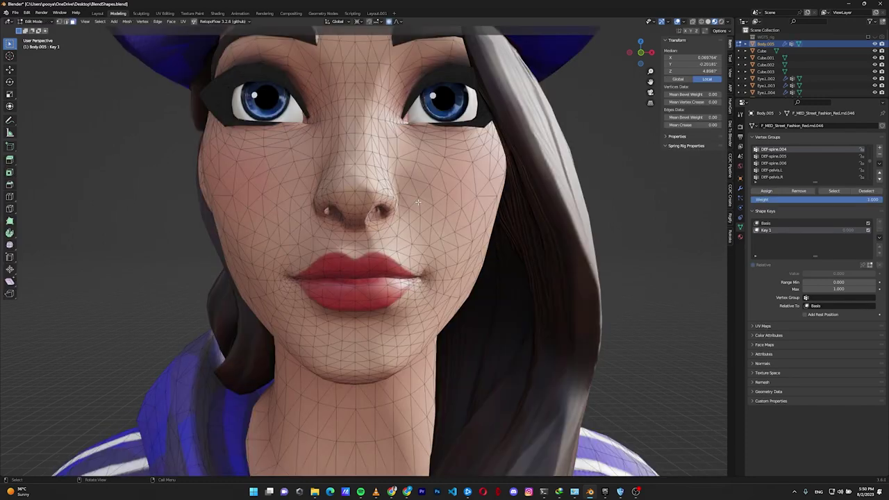
{"action": "key", "text": "1"}
{"action": "left_click", "coordinate": [419, 279]}
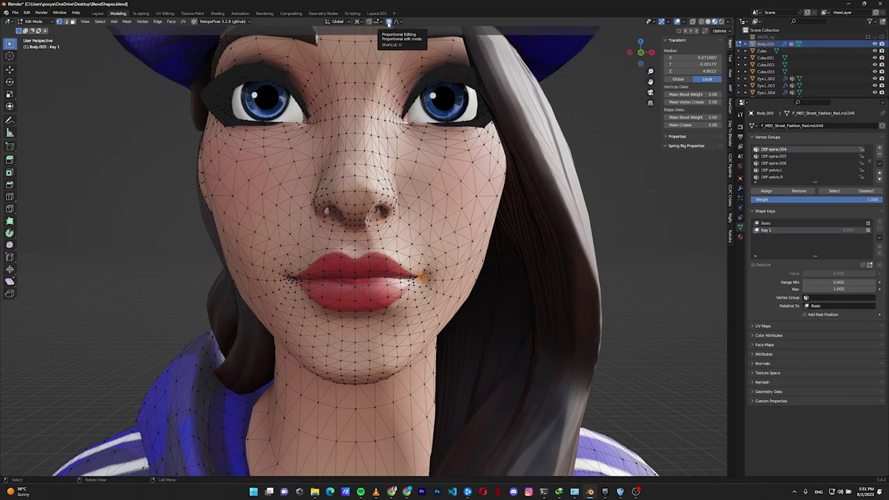
{"action": "left_click", "coordinate": [389, 21]}
{"action": "left_click", "coordinate": [397, 21]}
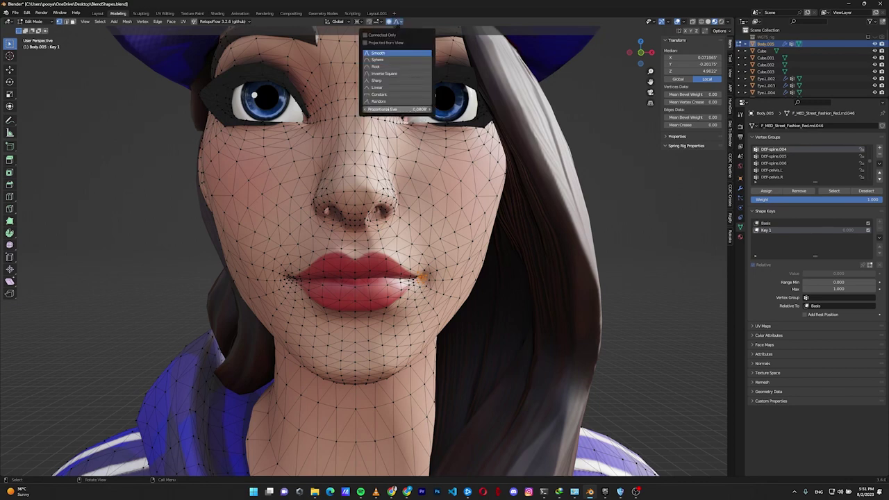
- Try moving the mouth corner with a very large proportional size of about 8.48
{"action": "left_click_drag", "start_coordinate": [397, 109], "coordinate": [430, 109]}
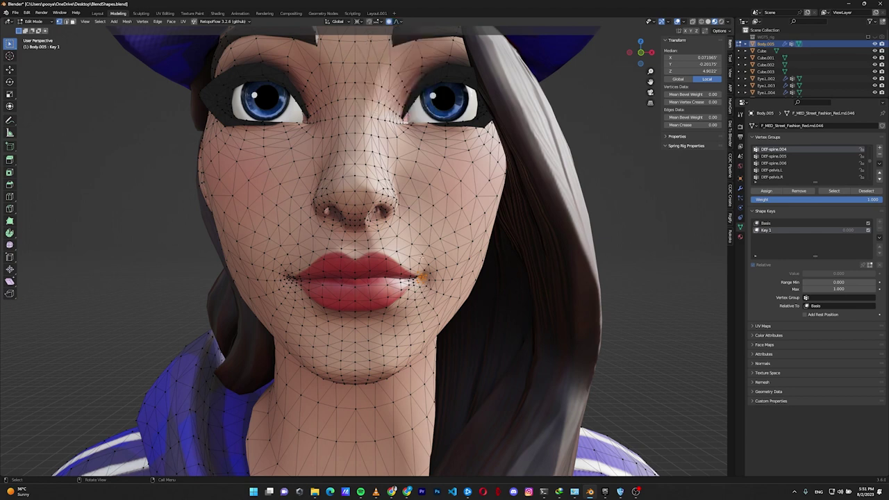
{"action": "key", "text": "g"}
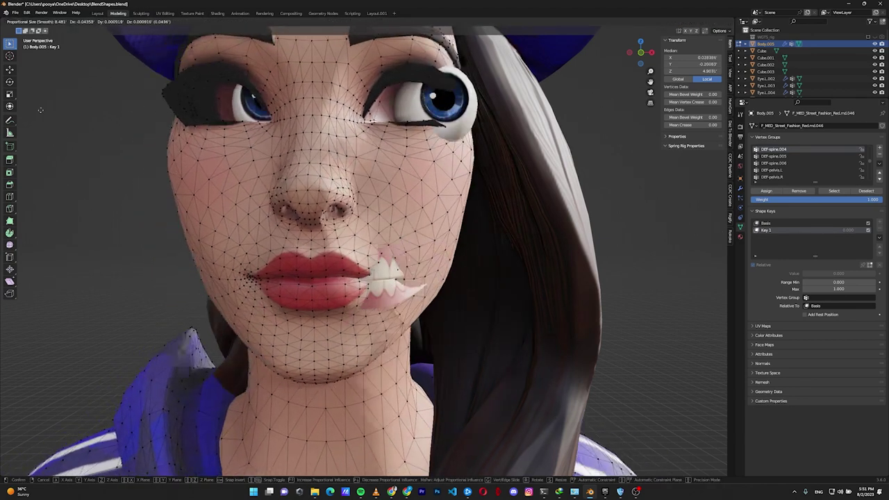
{"action": "right_click", "coordinate": [38, 109]}
- Reduce the proportional size to about 0.08, and pull both mouth corners upward and outward into a smile
{"action": "left_click", "coordinate": [397, 22]}
{"action": "left_click_drag", "start_coordinate": [410, 109], "coordinate": [389, 109]}
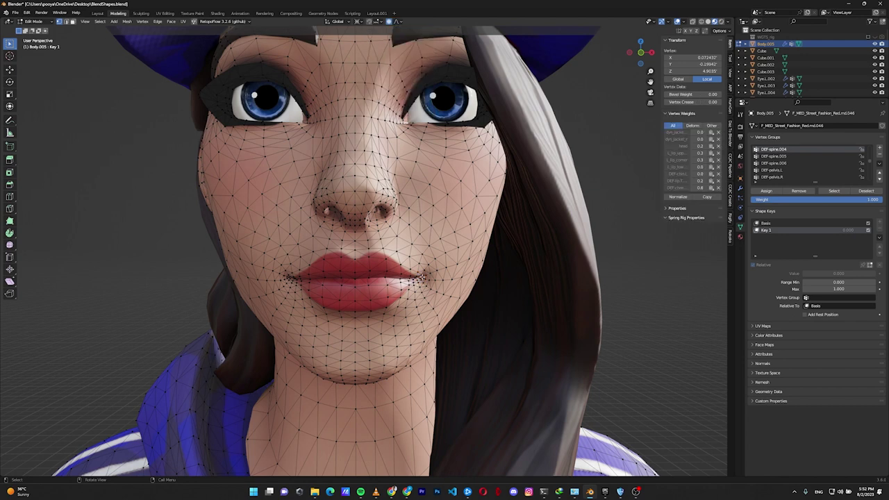
{"action": "key", "text": "g"}
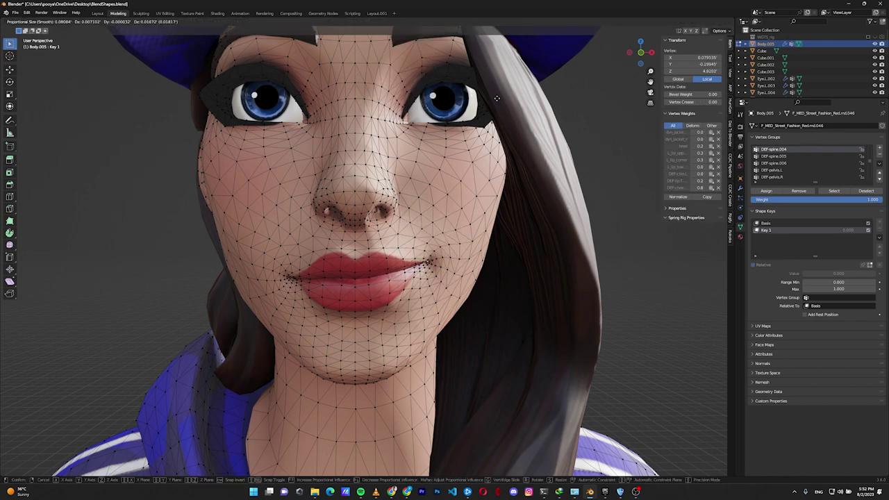
{"action": "left_click", "coordinate": [497, 93]}
{"action": "left_click", "coordinate": [290, 277]}
{"action": "key", "text": "g"}
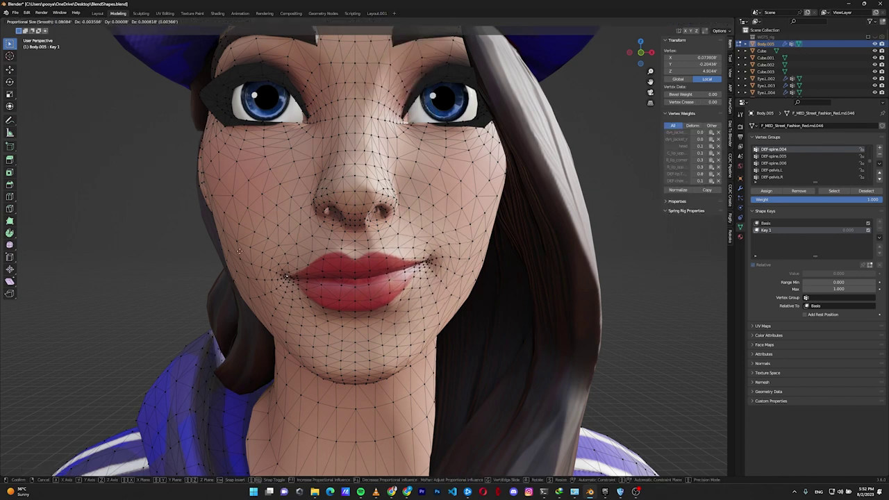
{"action": "left_click", "coordinate": [189, 88]}
{"action": "left_click", "coordinate": [426, 262]}
{"action": "key", "text": "g"}
{"action": "left_click", "coordinate": [452, 236]}
- Raise the middle of the lower lip slightly and adjust the centre of the lip line to suit the smile
{"action": "left_click_drag", "start_coordinate": [330, 303], "coordinate": [381, 320]}
{"action": "key", "text": "g"}
{"action": "left_click", "coordinate": [355, 267]}
{"action": "left_click", "coordinate": [355, 274]}
{"action": "key", "text": "g"}
{"action": "left_click", "coordinate": [355, 279]}
- Narrow the character's right eye slightly by moving its lower eyelid up and its upper eyelid down
{"action": "left_click", "coordinate": [387, 207]}
{"action": "left_click_drag", "start_coordinate": [228, 114], "coordinate": [300, 137]}
{"action": "key", "text": "g"}
{"action": "left_click_drag", "start_coordinate": [292, 58], "coordinate": [233, 90]}
{"action": "key", "text": "g"}
{"action": "left_click", "coordinate": [238, 147]}
- Narrow the character's left eye slightly by raising the lower eyelid and lowering the upper one, and return to Object Mode
{"action": "left_click_drag", "start_coordinate": [410, 109], "coordinate": [492, 138]}
{"action": "key", "text": "g"}
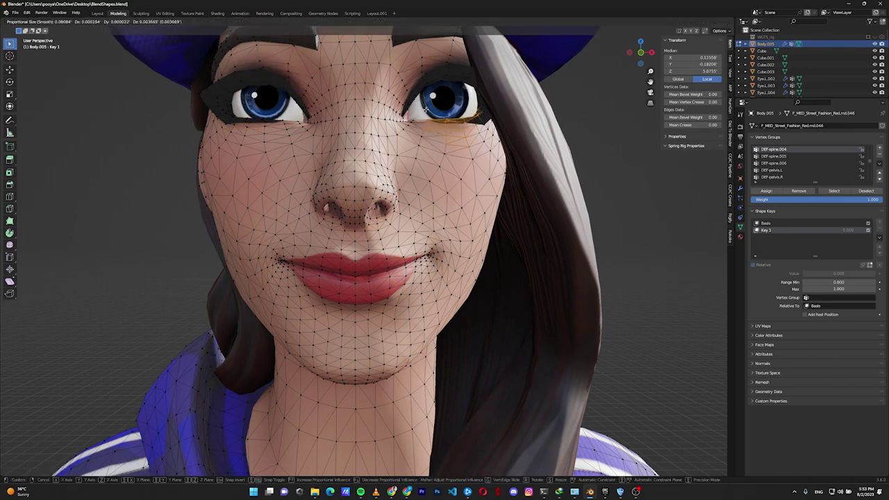
{"action": "left_click", "coordinate": [494, 183]}
{"action": "left_click_drag", "start_coordinate": [410, 59], "coordinate": [491, 97]}
{"action": "key", "text": "g"}
{"action": "left_click", "coordinate": [580, 144]}
{"action": "key", "text": "Tab"}
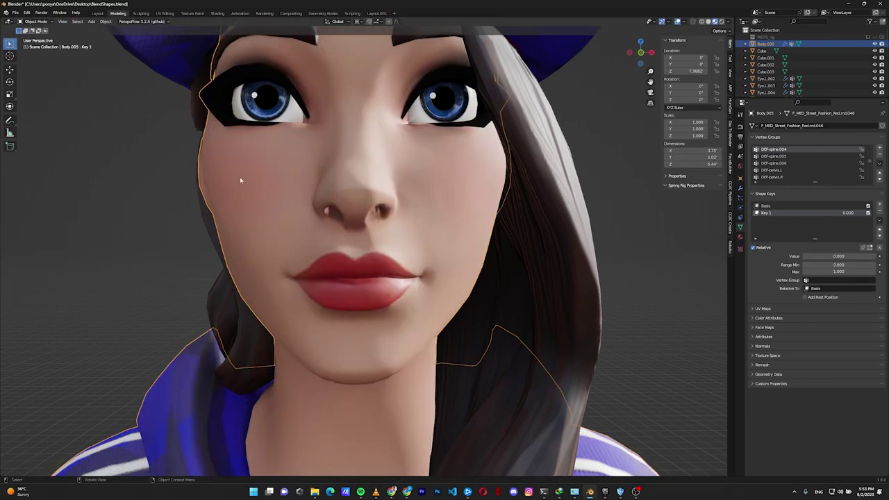
- Preview the sculpted Key 1 shape key by sliding its value up and returning it to 0
{"action": "scroll", "coordinate": [368, 215], "scroll_direction": "down", "scroll_amount": 5}
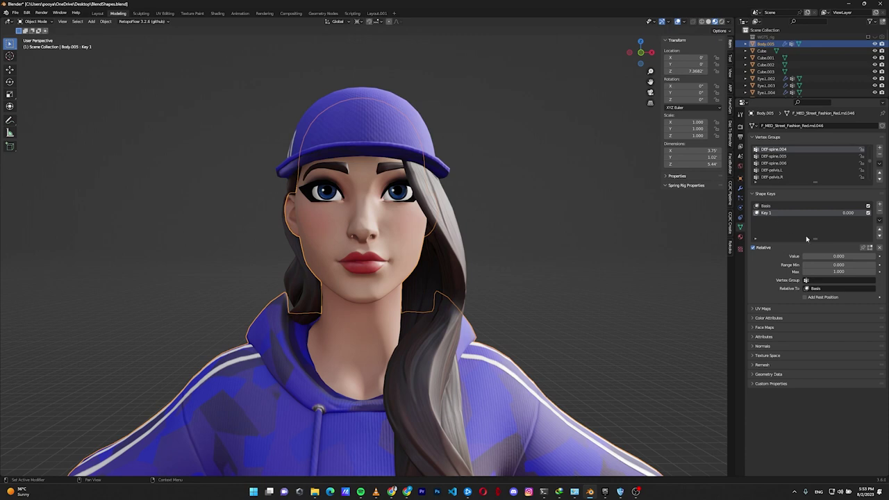
{"action": "mouse_move", "coordinate": [807, 258]}
{"action": "left_mouse_down"}
{"action": "mouse_move", "coordinate": [876, 257]}
{"action": "mouse_move", "coordinate": [801, 257]}
{"action": "left_mouse_up"}
{"action": "mouse_move", "coordinate": [814, 258]}
{"action": "left_mouse_down"}
{"action": "mouse_move", "coordinate": [876, 257]}
{"action": "mouse_move", "coordinate": [802, 257]}
{"action": "left_mouse_up"}
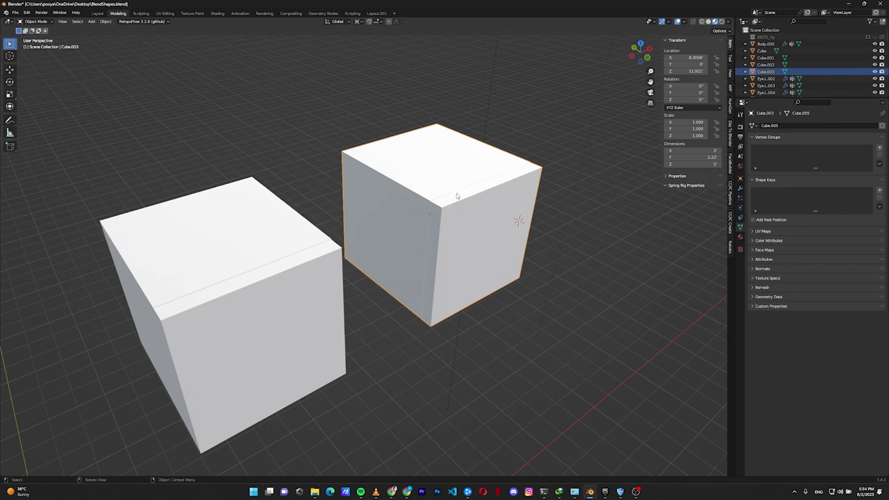
- Select Cube.003, add a Basis shape key and a second key to it, and enter Edit Mode
{"action": "middle_click_drag", "start_coordinate": [477, 188], "coordinate": [370, 253]}
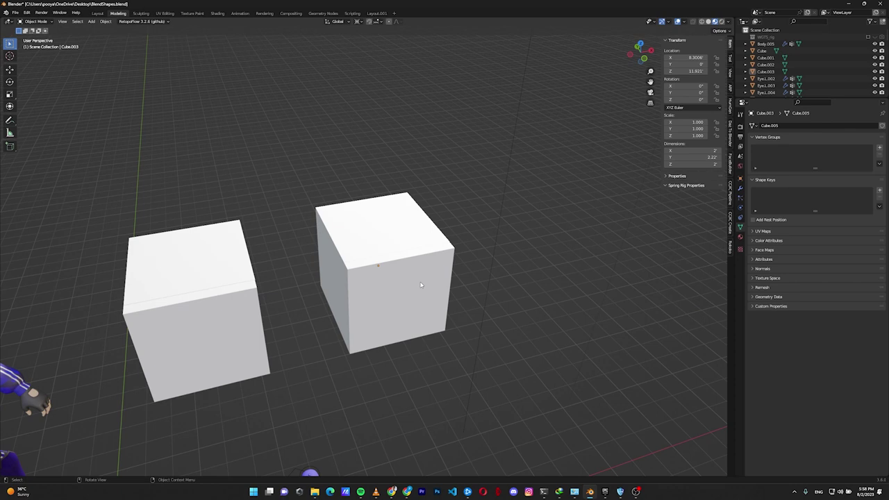
{"action": "left_click", "coordinate": [420, 253]}
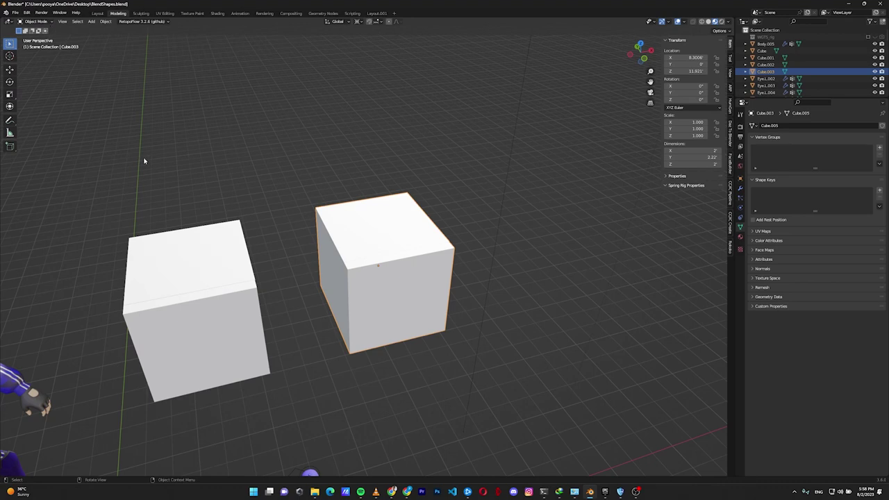
{"action": "middle_click_drag", "start_coordinate": [137, 189], "coordinate": [220, 300]}
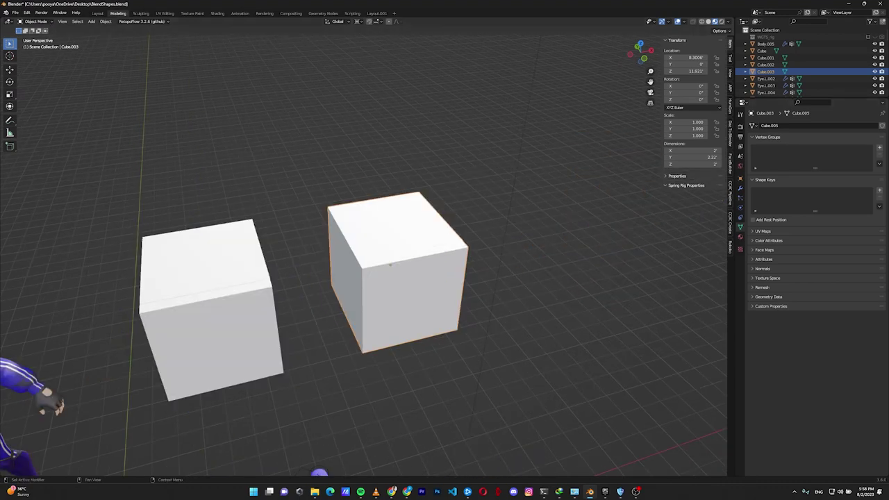
{"action": "double_click", "coordinate": [879, 189]}
{"action": "key", "text": "Tab"}
- Hide the cube's main body and surrounding geometry to isolate its thin door-like panel
{"action": "middle_click_drag", "start_coordinate": [254, 66], "coordinate": [474, 222]}
{"action": "key", "text": "h"}
{"action": "key", "text": "l"}
{"action": "key", "text": "h"}
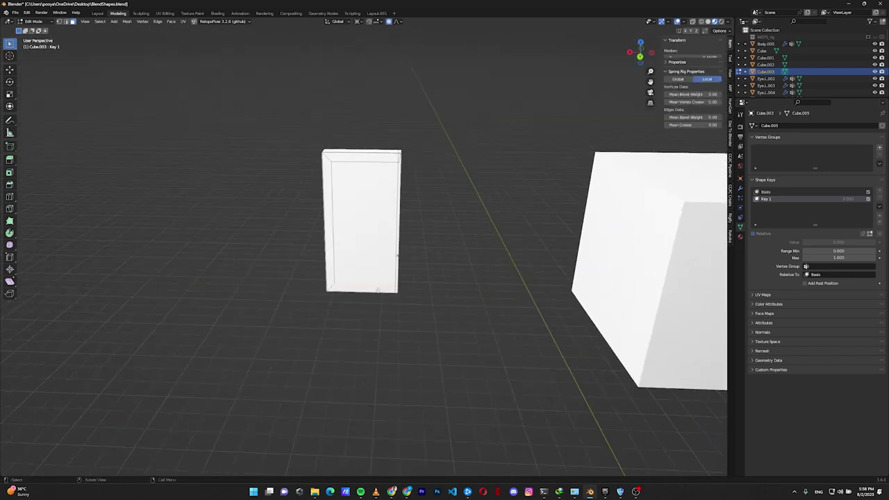
{"action": "left_click_drag", "start_coordinate": [337, 132], "coordinate": [410, 291]}
{"action": "scroll", "coordinate": [409, 148], "scroll_direction": "up", "scroll_amount": 3}
{"action": "middle_click_drag", "start_coordinate": [424, 259], "coordinate": [464, 300]}
{"action": "key", "text": "h"}
{"action": "scroll", "coordinate": [377, 297], "scroll_direction": "down", "scroll_amount": 2}
- Select a vertical edge of the thin panel and snap the 3D cursor to it
{"action": "key", "text": "2"}
{"action": "left_click", "coordinate": [471, 302]}
{"action": "middle_click_drag", "start_coordinate": [452, 336], "coordinate": [485, 323]}
{"action": "key", "text": "shift+s"}
{"action": "left_click", "coordinate": [484, 289]}
{"action": "middle_click_drag", "start_coordinate": [477, 240], "coordinate": [527, 278]}
- Set the pivot point to the 3D Cursor, select the whole isolated panel, and rotate it 90° about the Z axis
{"action": "left_click", "coordinate": [357, 21]}
{"action": "left_click", "coordinate": [364, 38]}
{"action": "middle_click_drag", "start_coordinate": [374, 77], "coordinate": [513, 104]}
{"action": "key", "text": "3"}
{"action": "left_click_drag", "start_coordinate": [407, 95], "coordinate": [264, 371]}
{"action": "middle_click_drag", "start_coordinate": [333, 347], "coordinate": [477, 268]}
{"action": "left_click", "coordinate": [358, 21]}
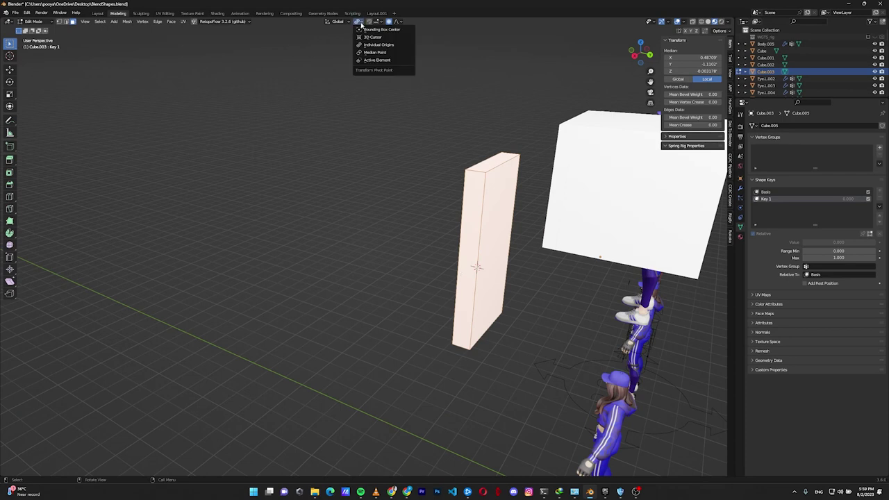
{"action": "left_click", "coordinate": [372, 37]}
{"action": "middle_click_drag", "start_coordinate": [372, 103], "coordinate": [409, 178]}
{"action": "type", "text": "rz90"}
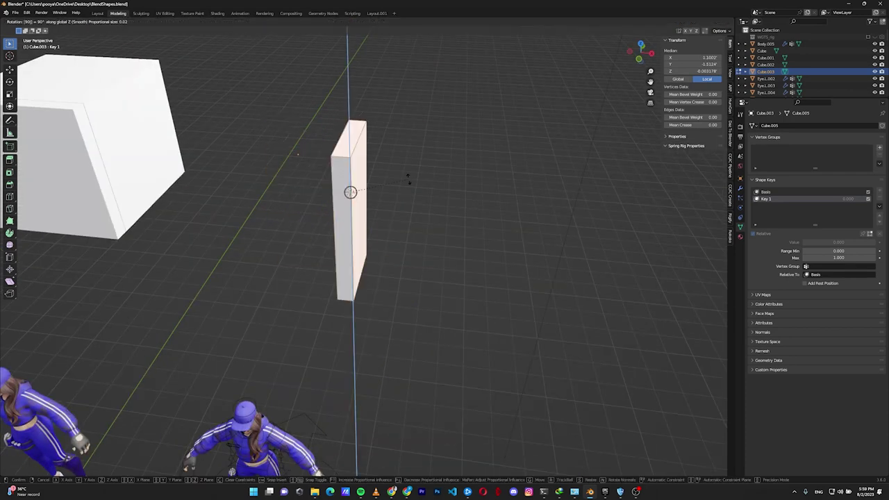
{"action": "key", "text": "Return"}
- Reveal the hidden geometry and hide the cube's main body again, leaving only the two door panels
{"action": "middle_click_drag", "start_coordinate": [423, 148], "coordinate": [528, 151], "text": "shift"}
{"action": "key", "text": "alt+h"}
{"action": "left_click", "coordinate": [518, 93]}
{"action": "middle_click_drag", "start_coordinate": [518, 93], "coordinate": [415, 285]}
{"action": "key", "text": "l"}
{"action": "key", "text": "h"}
{"action": "key", "text": "l"}
{"action": "key", "text": "h"}
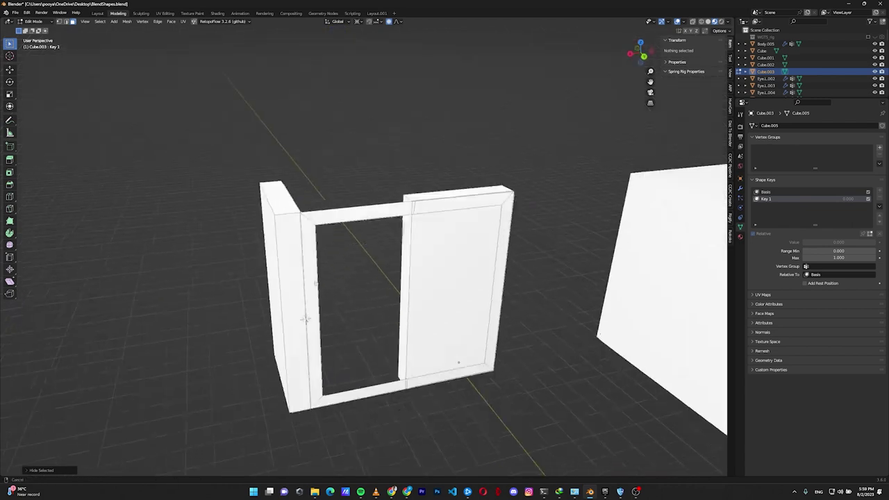
{"action": "left_click", "coordinate": [463, 182]}
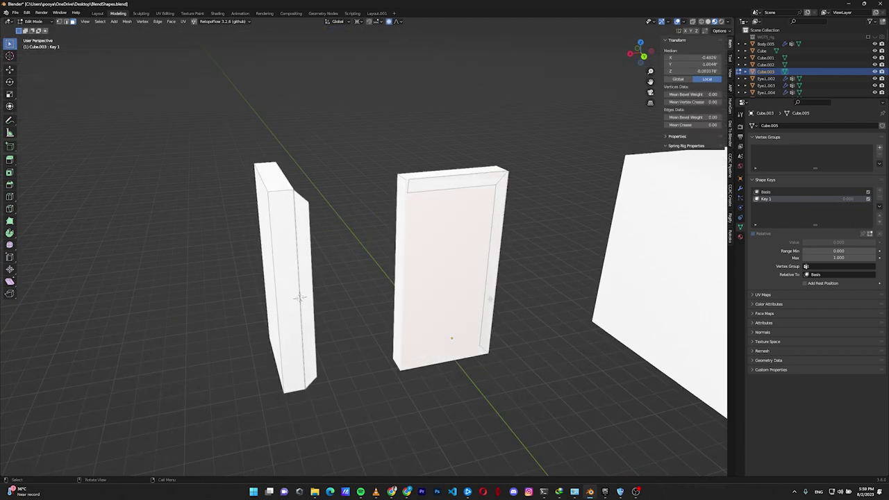
- Select the outer vertical edge of the closed door panel and snap the 3D cursor to it
{"action": "key", "text": "2"}
{"action": "key", "text": "alt+a"}
{"action": "scroll", "coordinate": [463, 183], "scroll_direction": "up", "scroll_amount": 3}
{"action": "middle_click_drag", "start_coordinate": [464, 184], "coordinate": [382, 298]}
{"action": "left_click", "coordinate": [386, 84]}
{"action": "key", "text": "shift+s"}
{"action": "left_click", "coordinate": [391, 300]}
- Swing the whole second panel a quarter turn open around the 3D cursor, reveal the hidden geometry, and leave Edit Mode
{"action": "scroll", "coordinate": [382, 298], "scroll_direction": "down", "scroll_amount": 3}
{"action": "key", "text": "3"}
{"action": "left_click_drag", "start_coordinate": [525, 138], "coordinate": [392, 374]}
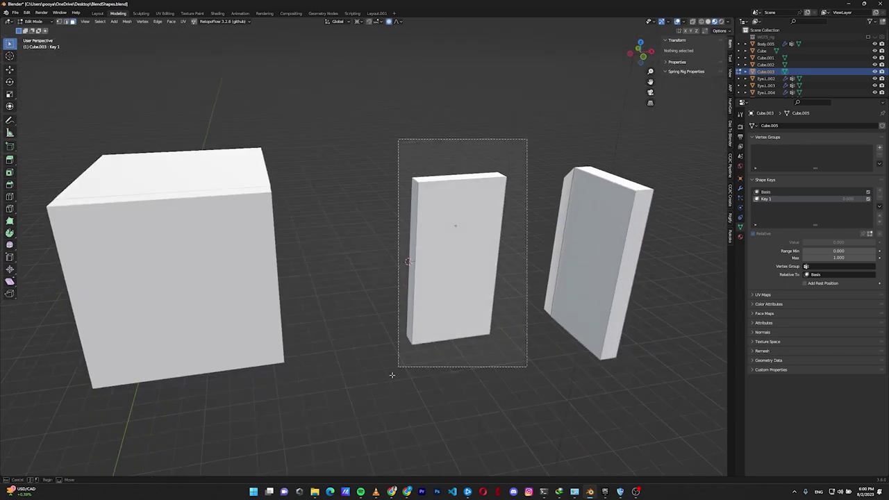
{"action": "middle_click_drag", "start_coordinate": [392, 374], "coordinate": [555, 292]}
{"action": "left_click_drag", "start_coordinate": [554, 135], "coordinate": [423, 410], "text": "shift"}
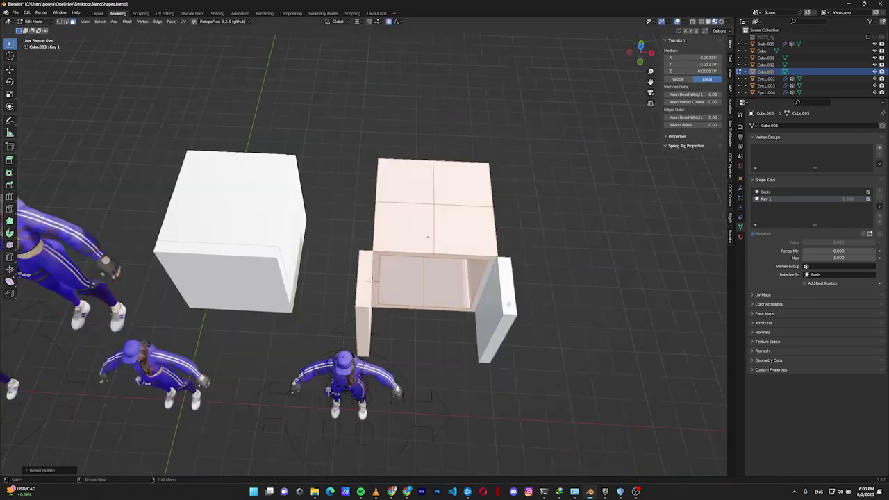
{"action": "middle_click_drag", "start_coordinate": [469, 285], "coordinate": [470, 287]}
{"action": "key", "text": "Tab"}
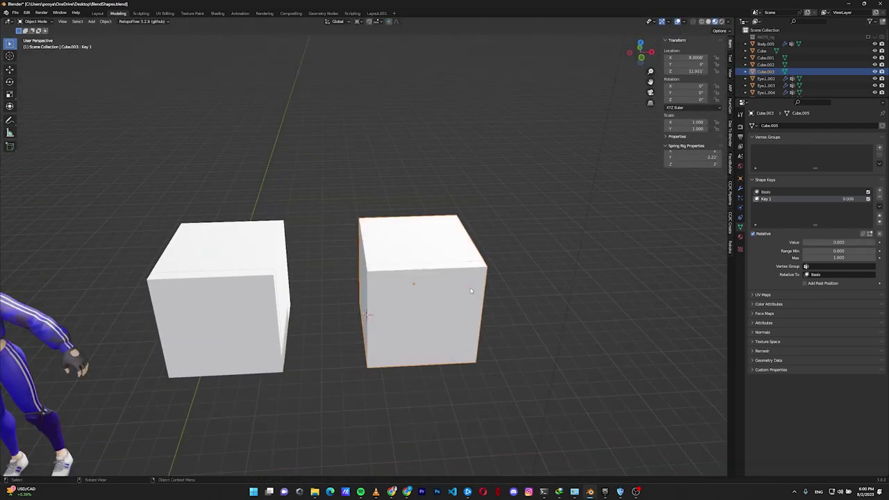
- Raise Cube.003's Key 1 shape key value gradually to 1.000 to swing both doors open
{"action": "middle_click_drag", "start_coordinate": [680, 250], "coordinate": [459, 337]}
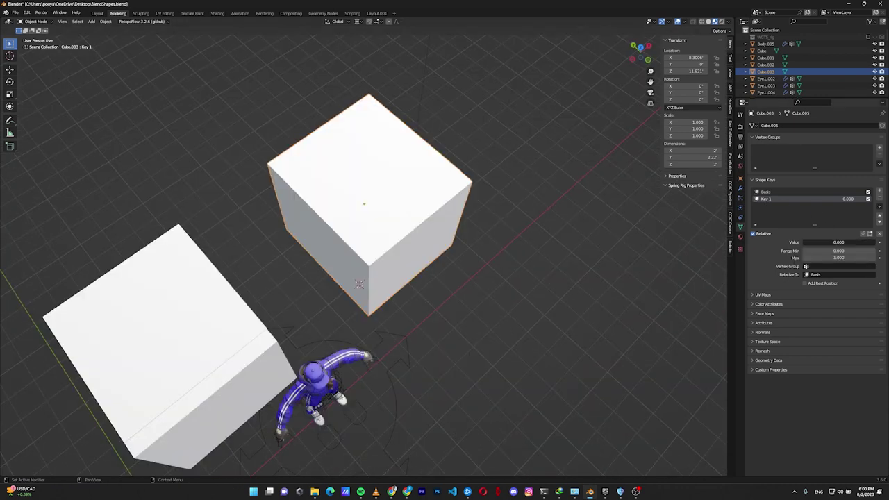
{"action": "left_click_drag", "start_coordinate": [803, 243], "coordinate": [825, 242]}
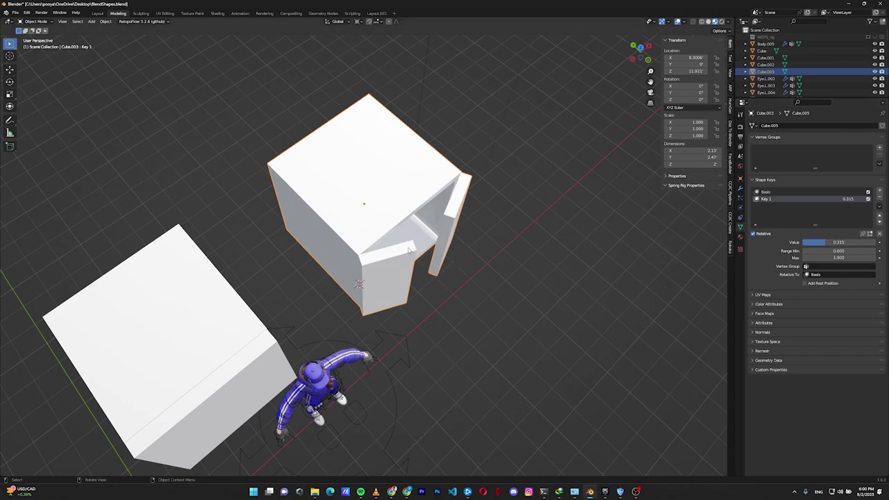
{"action": "left_click_drag", "start_coordinate": [830, 242], "coordinate": [876, 241]}
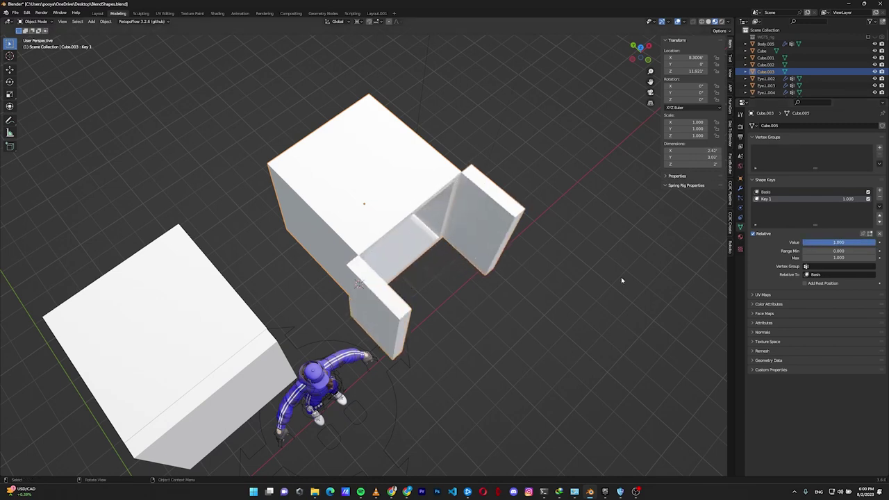
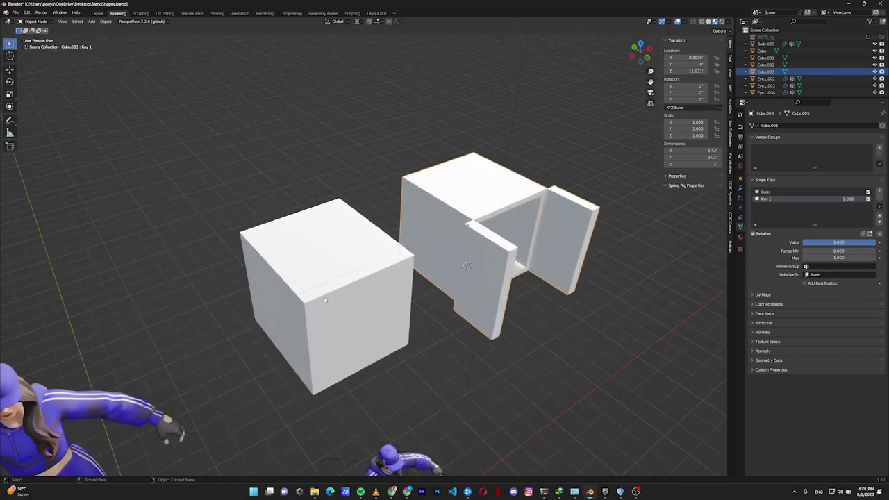
- Select the main body named Cube and add a Basis shape key and a Key 1 shape key to it
{"action": "left_click", "coordinate": [303, 259]}
{"action": "middle_click_drag", "start_coordinate": [299, 269], "coordinate": [290, 269]}
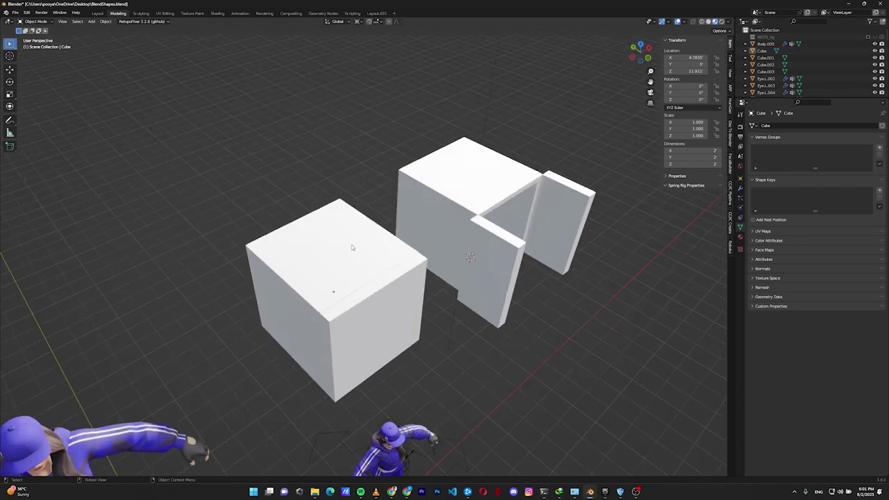
{"action": "left_click", "coordinate": [351, 245]}
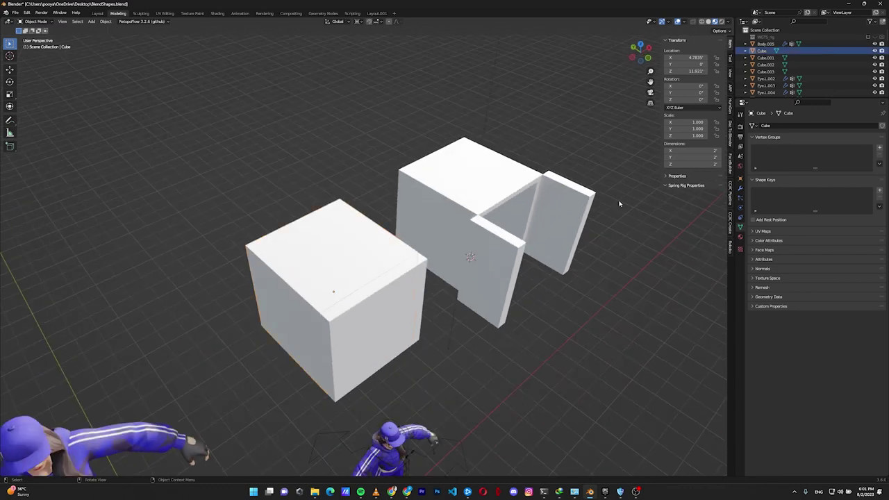
{"action": "left_click", "coordinate": [879, 190]}
{"action": "left_click", "coordinate": [878, 190]}
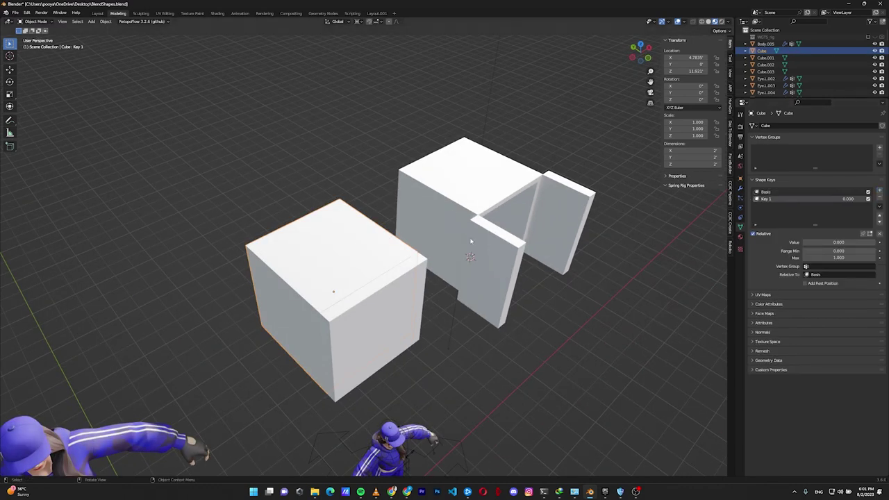
- Set Cube's Key 1 value to 1.000 and copy that value as a new driver
{"action": "left_click_drag", "start_coordinate": [806, 243], "coordinate": [828, 243]}
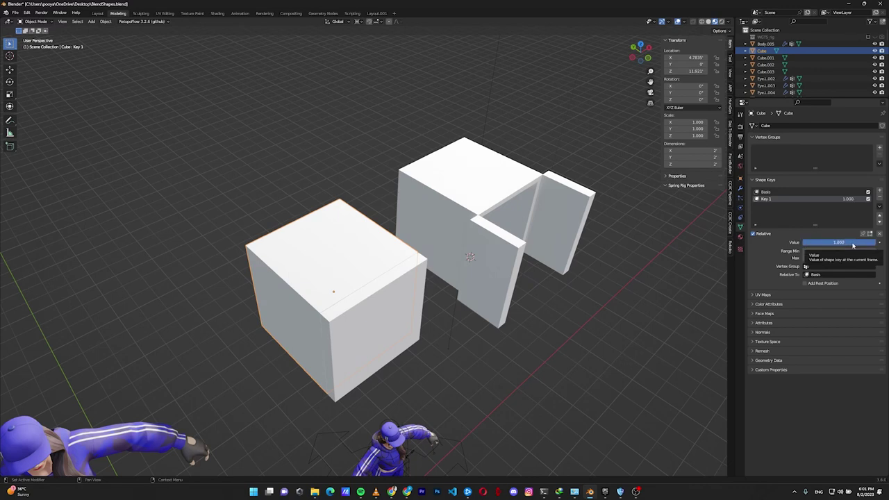
{"action": "right_click", "coordinate": [806, 242]}
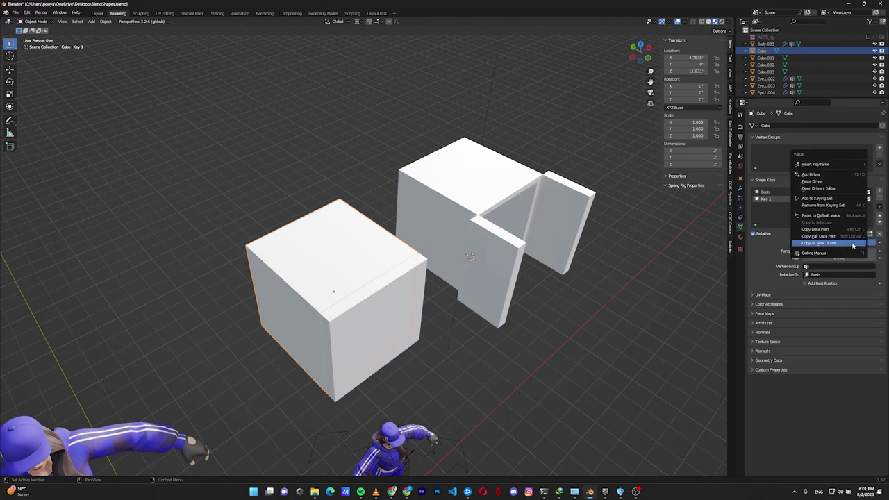
{"action": "left_click", "coordinate": [817, 243]}
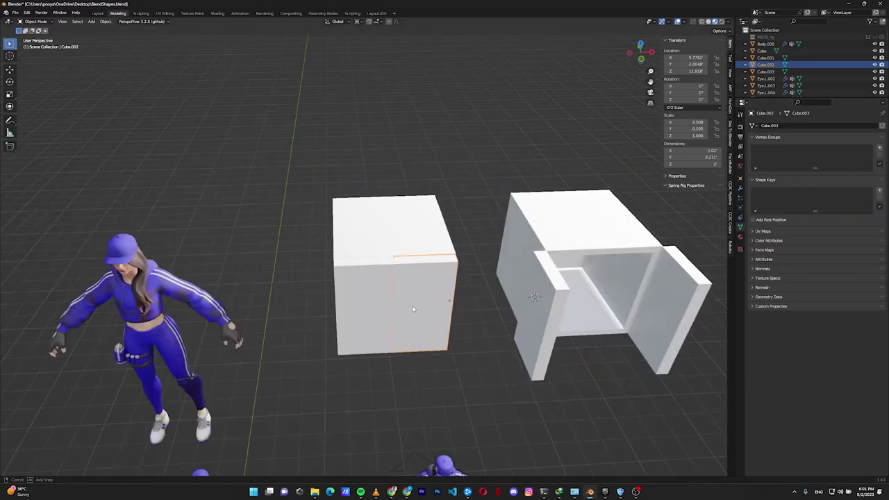
- Snap the 3D cursor to the hinge edge of door Cube.002 and set the door's origin to the 3D cursor
{"action": "middle_click_drag", "start_coordinate": [413, 309], "coordinate": [389, 322]}
{"action": "middle_click_drag", "start_coordinate": [507, 254], "coordinate": [512, 316]}
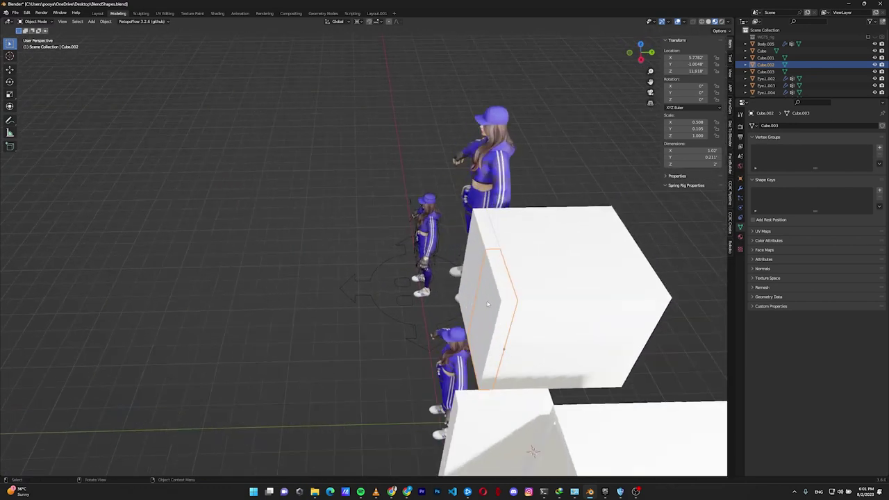
{"action": "middle_click_drag", "start_coordinate": [489, 345], "coordinate": [459, 355]}
{"action": "key", "text": "Tab"}
{"action": "left_click", "coordinate": [458, 357]}
{"action": "key", "text": "shift+s"}
{"action": "left_click", "coordinate": [462, 403]}
{"action": "key", "text": "Tab"}
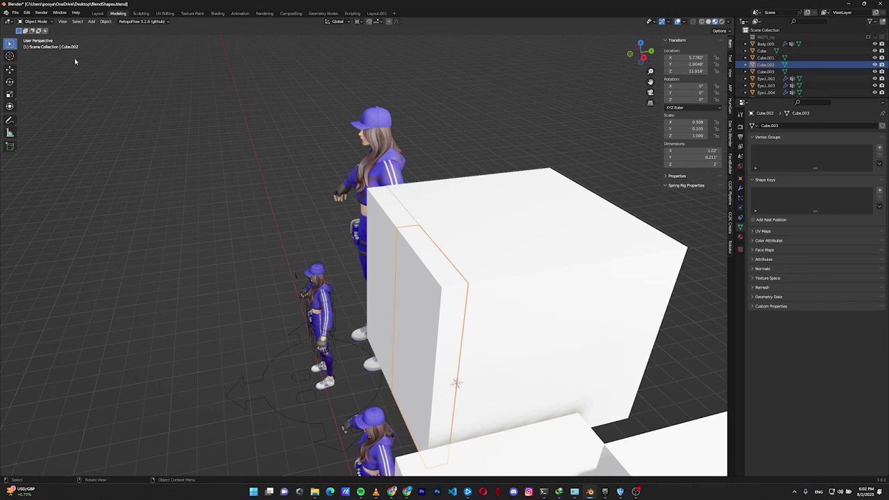
{"action": "left_click", "coordinate": [106, 21]}
{"action": "mouse_move", "coordinate": [157, 40]}
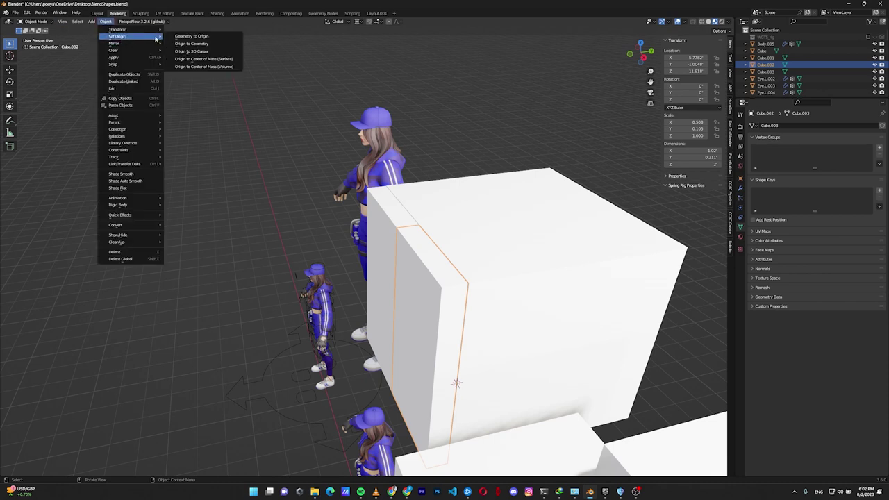
{"action": "left_click", "coordinate": [188, 52]}
- Rotate door Cube.002 by 90° about the Z axis and select the opposite door, Cube.001
{"action": "middle_click_drag", "start_coordinate": [438, 330], "coordinate": [258, 352]}
{"action": "left_click", "coordinate": [255, 351]}
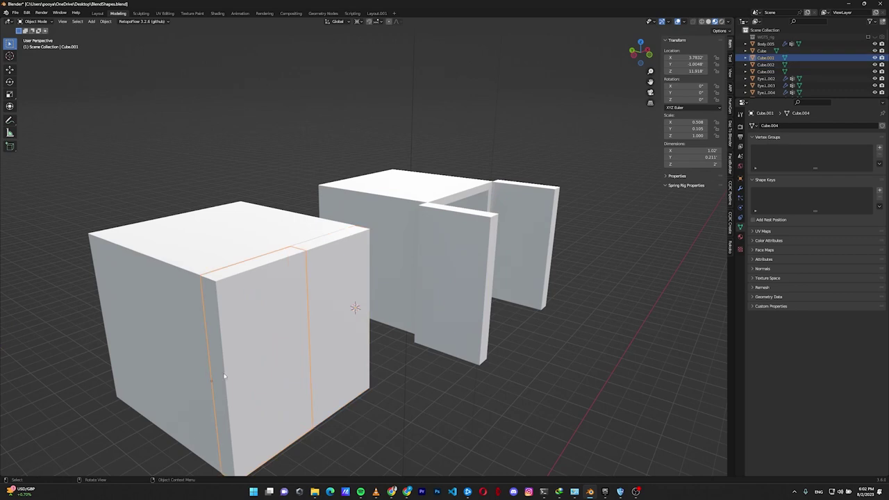
{"action": "middle_click_drag", "start_coordinate": [477, 278], "coordinate": [369, 328]}
{"action": "left_click", "coordinate": [369, 329]}
{"action": "type", "text": "rz90"}
{"action": "key", "text": "Return"}
{"action": "left_click", "coordinate": [246, 320]}
{"action": "key", "text": "r"}
{"action": "key", "text": "z"}
{"action": "right_click", "coordinate": [245, 320]}
- Set the pivot point to Individual Origins, rotate door Cube.001 by -90° about the Z axis, and deselect everything
{"action": "middle_click_drag", "start_coordinate": [283, 132], "coordinate": [327, 116]}
{"action": "left_click", "coordinate": [359, 22]}
{"action": "left_click", "coordinate": [367, 47]}
{"action": "type", "text": "rz-90"}
{"action": "key", "text": "Return"}
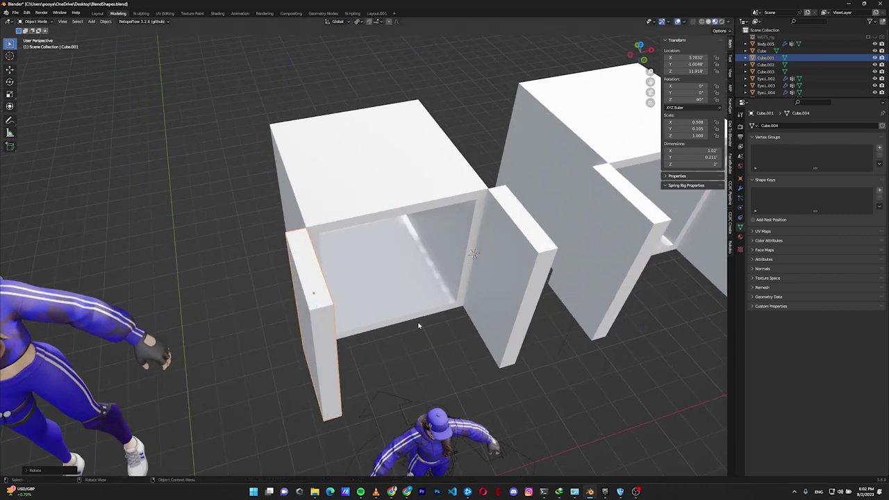
{"action": "key", "text": "alt+a"}
- Paste the copied driver onto Cube.002's Z rotation and try out the Key 1 value slider on Cube
{"action": "middle_click_drag", "start_coordinate": [425, 303], "coordinate": [421, 340]}
{"action": "left_click", "coordinate": [419, 168]}
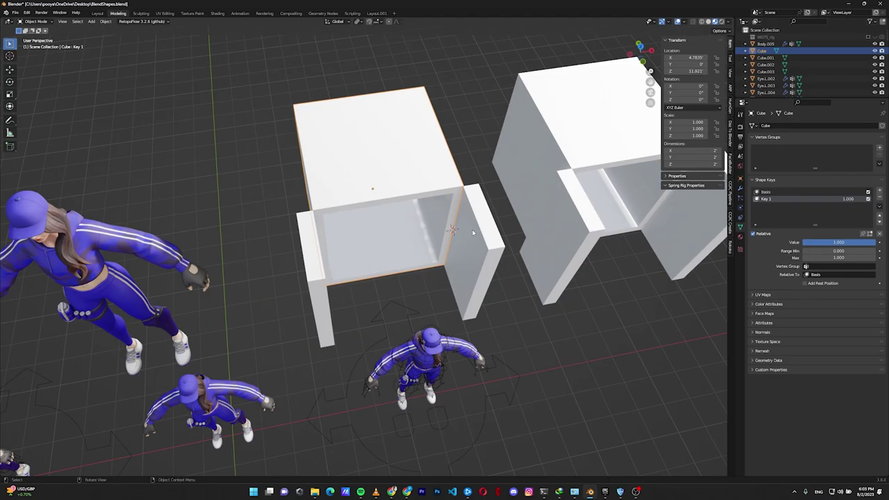
{"action": "left_click", "coordinate": [472, 233]}
{"action": "left_click", "coordinate": [312, 276]}
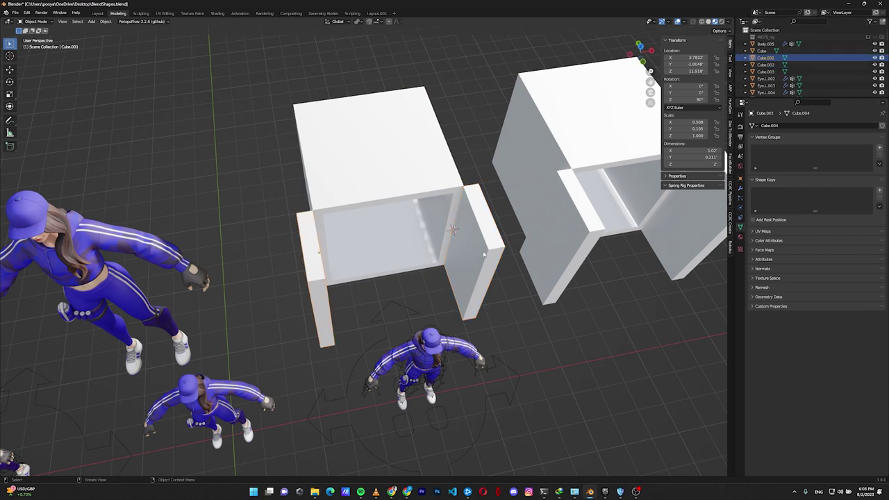
{"action": "left_click", "coordinate": [484, 255]}
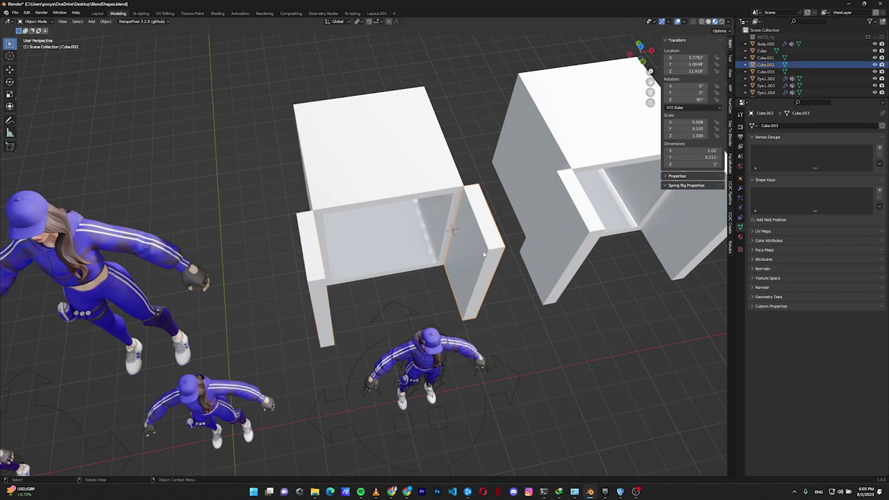
{"action": "right_click", "coordinate": [686, 100]}
{"action": "left_click", "coordinate": [639, 125]}
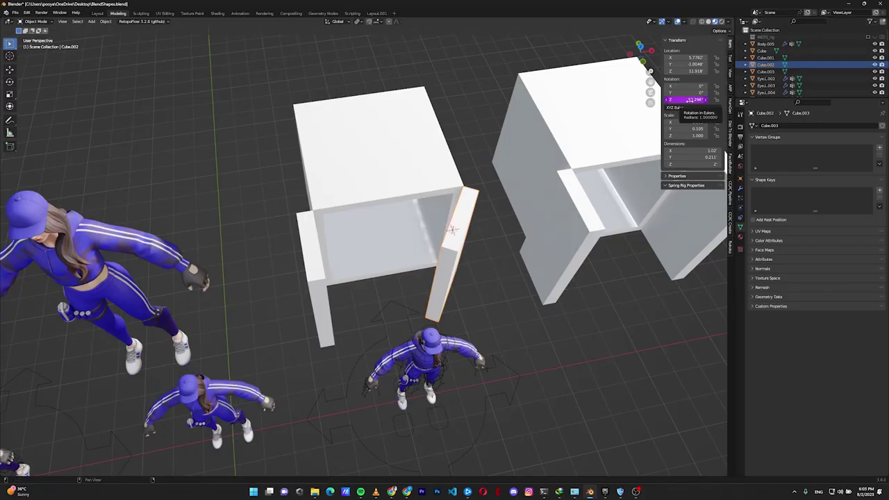
{"action": "left_click", "coordinate": [762, 51]}
{"action": "mouse_move", "coordinate": [863, 243]}
{"action": "left_mouse_down"}
{"action": "mouse_move", "coordinate": [833, 243]}
{"action": "mouse_move", "coordinate": [875, 242]}
{"action": "mouse_move", "coordinate": [803, 242]}
{"action": "mouse_move", "coordinate": [876, 245]}
{"action": "left_mouse_up"}
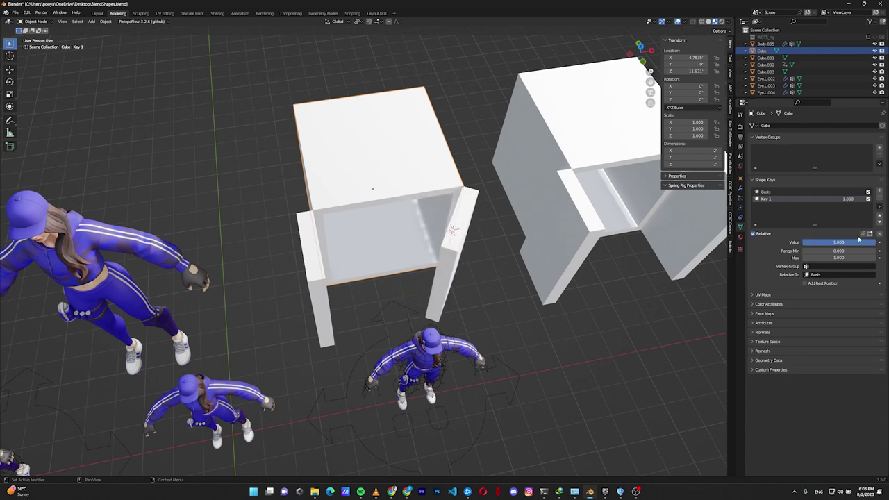
- Paste the copied driver onto the Z rotation of door Cube.001
{"action": "left_click", "coordinate": [475, 212]}
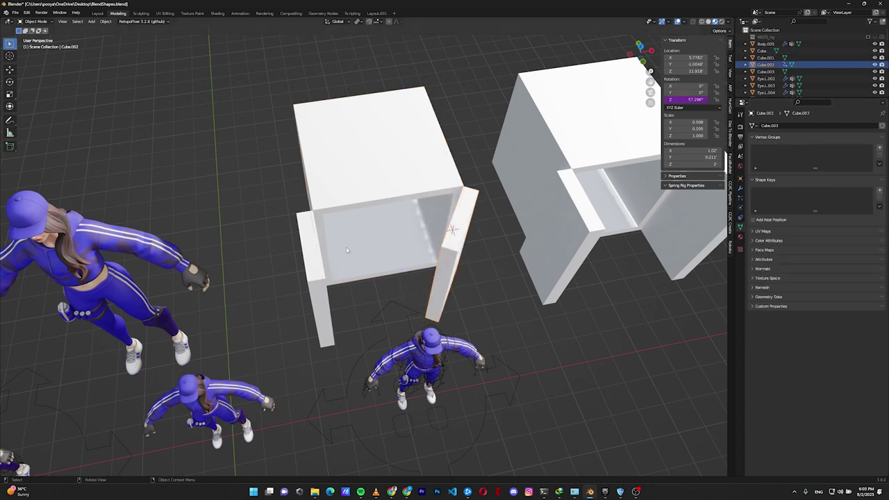
{"action": "left_click", "coordinate": [318, 248]}
{"action": "right_click", "coordinate": [686, 99]}
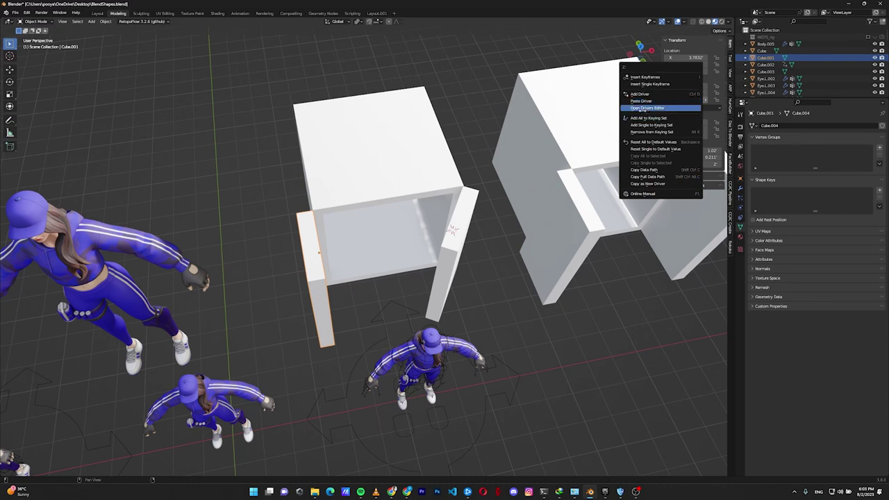
{"action": "left_click", "coordinate": [642, 102]}
{"action": "middle_click_drag", "start_coordinate": [421, 157], "coordinate": [470, 221]}
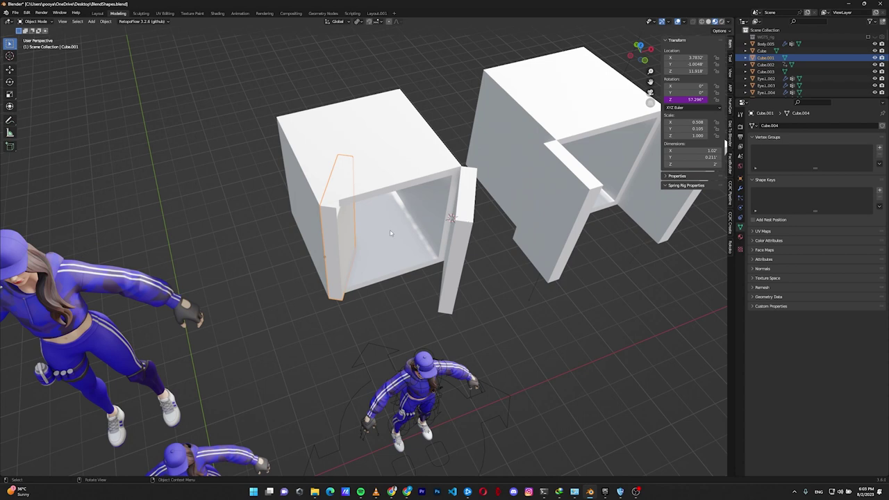
- Open the Drivers Editor for the Z rotation driver of door Cube.002 and show its F-curve settings
{"action": "left_click", "coordinate": [458, 202]}
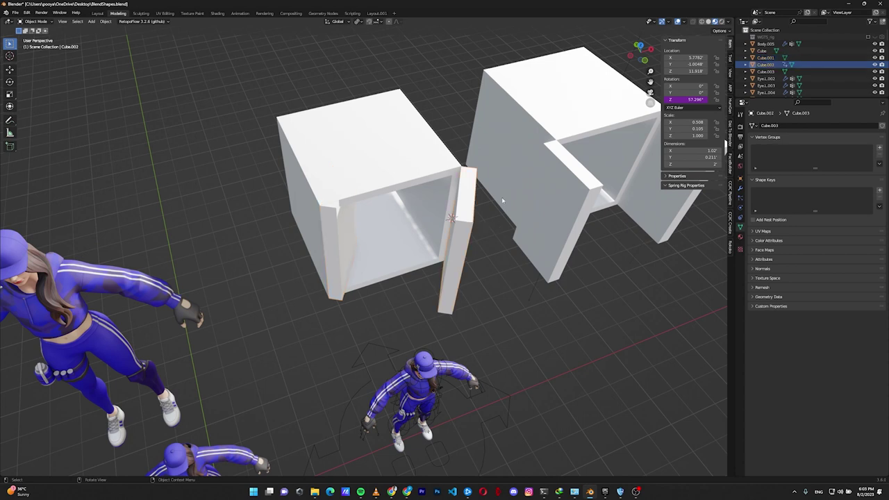
{"action": "right_click", "coordinate": [685, 99]}
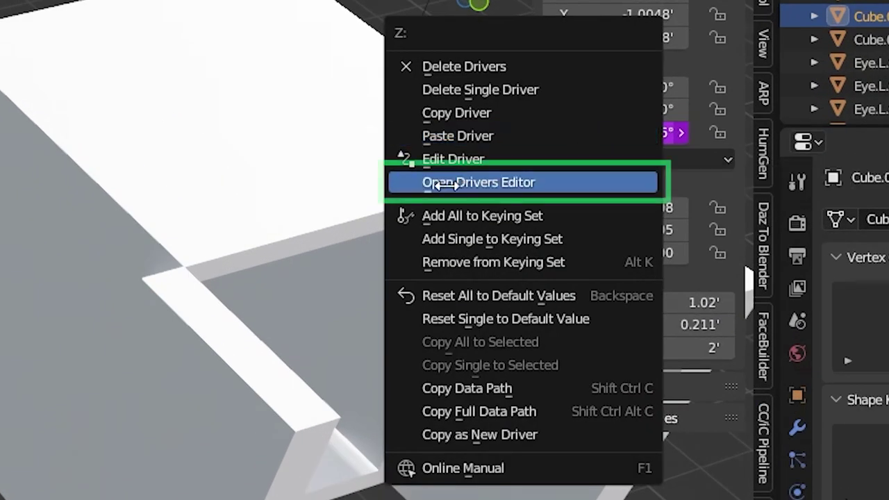
{"action": "left_click", "coordinate": [505, 182]}
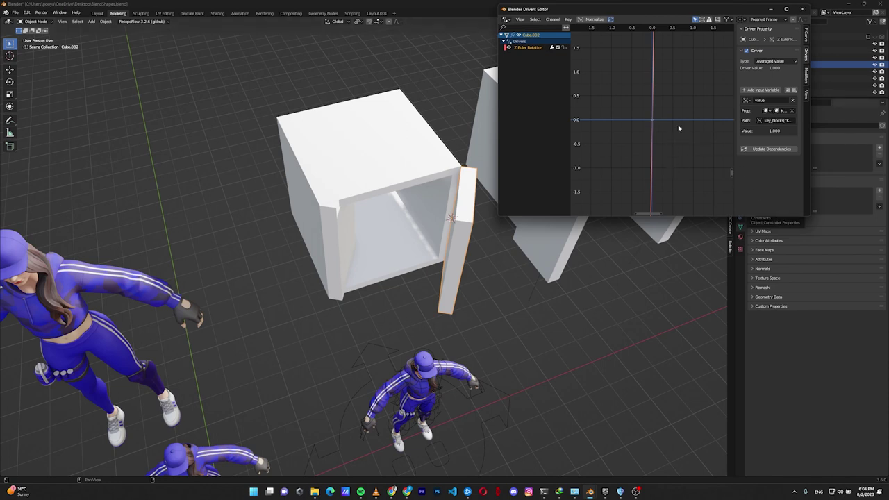
{"action": "left_click", "coordinate": [805, 36]}
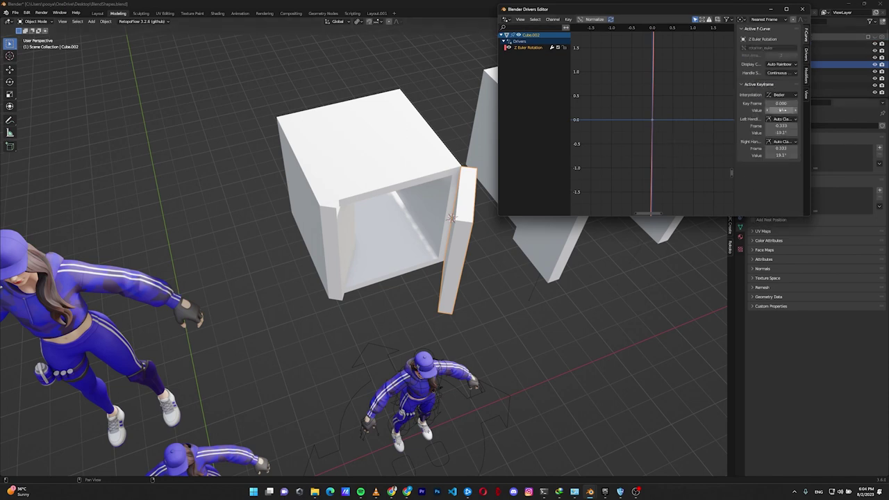
- Set the value of the keyframe at 1.000 on Cube.002's Z rotation driver curve to 90°
{"action": "scroll", "coordinate": [674, 107], "scroll_direction": "down", "scroll_amount": 8}
{"action": "scroll", "coordinate": [676, 78], "scroll_direction": "down", "scroll_amount": 4}
{"action": "middle_click_drag", "start_coordinate": [675, 78], "coordinate": [673, 157]}
{"action": "scroll", "coordinate": [663, 104], "scroll_direction": "down", "scroll_amount": 4}
{"action": "middle_click_drag", "start_coordinate": [652, 49], "coordinate": [656, 107]}
{"action": "scroll", "coordinate": [642, 123], "scroll_direction": "up", "scroll_amount": 5}
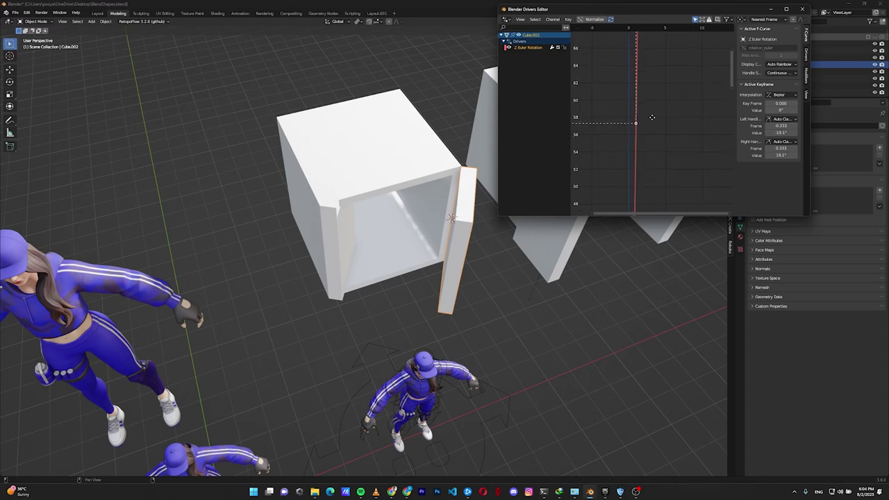
{"action": "left_click", "coordinate": [662, 128]}
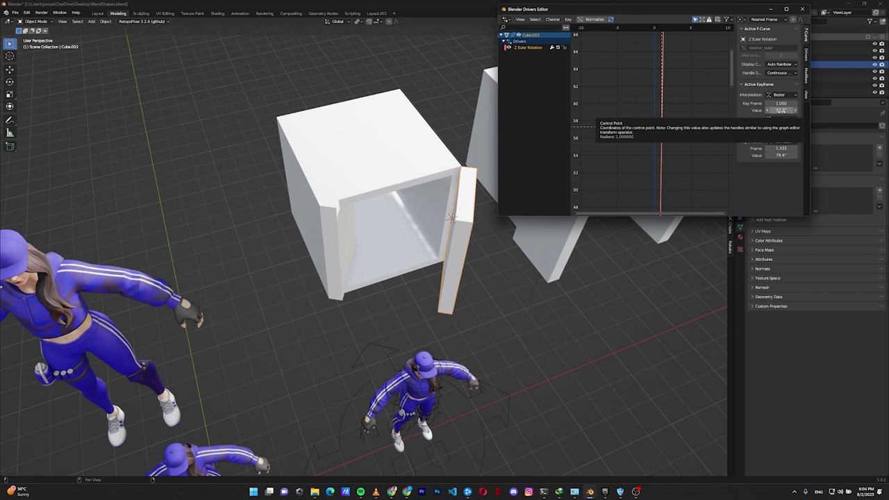
{"action": "left_click", "coordinate": [781, 110]}
{"action": "type", "text": "0"}
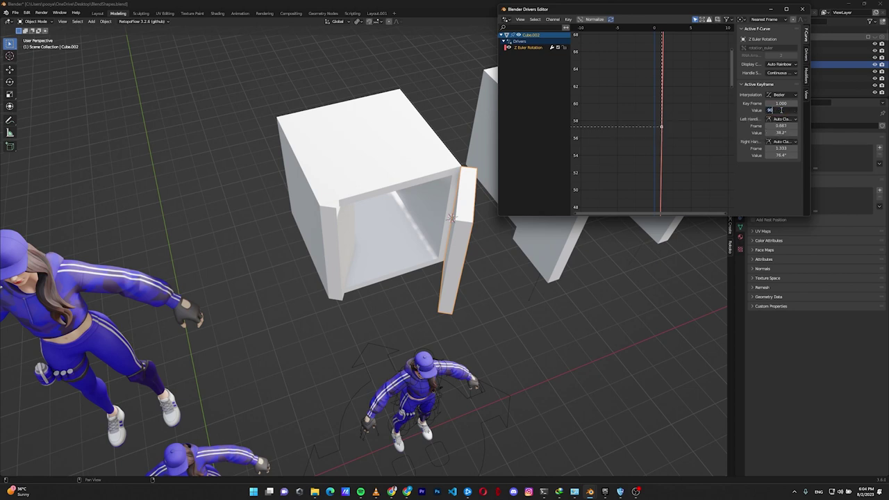
{"action": "key", "text": "Return"}
{"action": "left_click", "coordinate": [453, 241]}
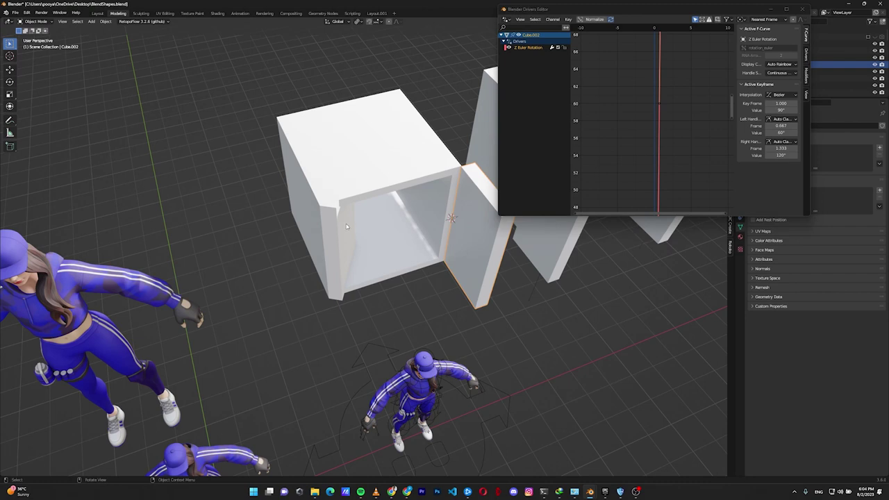
- Set the keyframe at 1.000 on door Cube.001's Z rotation driver curve to -90° and close the Drivers Editor
{"action": "left_click", "coordinate": [346, 226]}
{"action": "key", "text": "Home"}
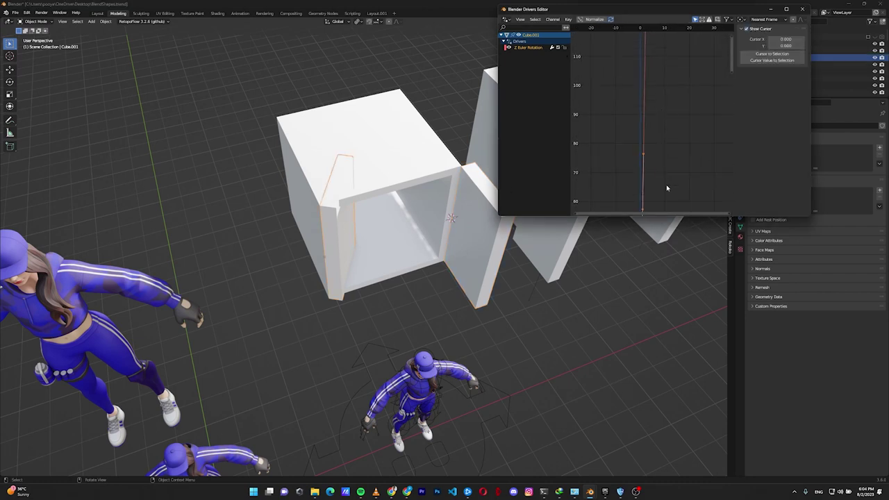
{"action": "left_click", "coordinate": [639, 119]}
{"action": "left_click", "coordinate": [780, 110]}
{"action": "type", "text": "60"}
{"action": "key", "text": "Return"}
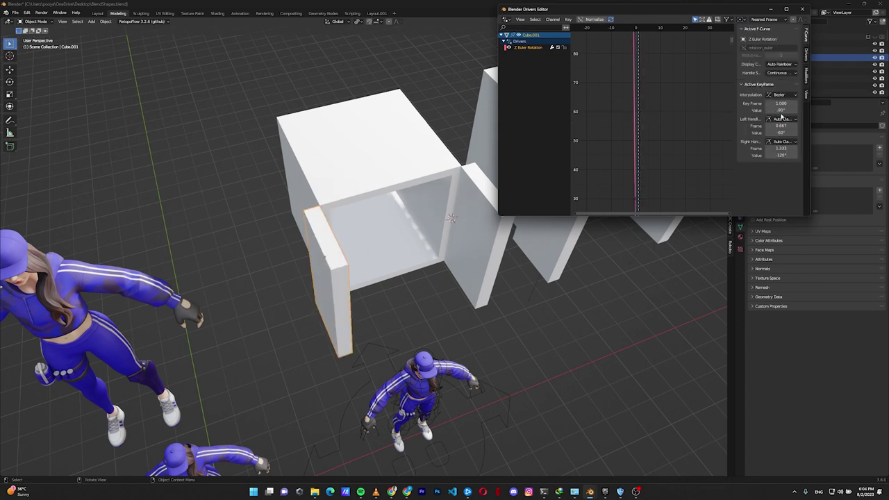
{"action": "left_click", "coordinate": [802, 9]}
- Try out the Key 1 value on Cube and on Cube.003 to compare how their doors open
{"action": "left_click", "coordinate": [373, 150]}
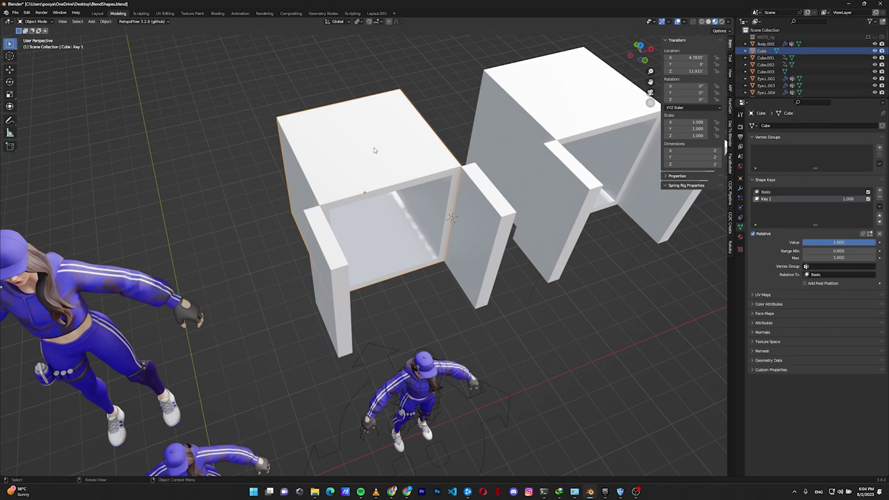
{"action": "left_click_drag", "start_coordinate": [867, 242], "coordinate": [842, 242]}
{"action": "middle_click_drag", "start_coordinate": [135, 220], "coordinate": [153, 251]}
{"action": "middle_click_drag", "start_coordinate": [421, 218], "coordinate": [358, 209], "text": "shift"}
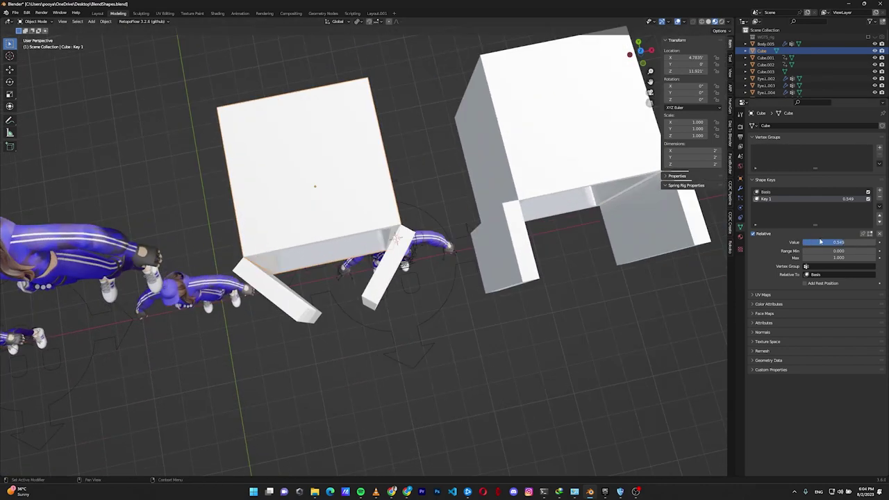
{"action": "left_click", "coordinate": [576, 155]}
{"action": "left_click_drag", "start_coordinate": [853, 241], "coordinate": [796, 247]}
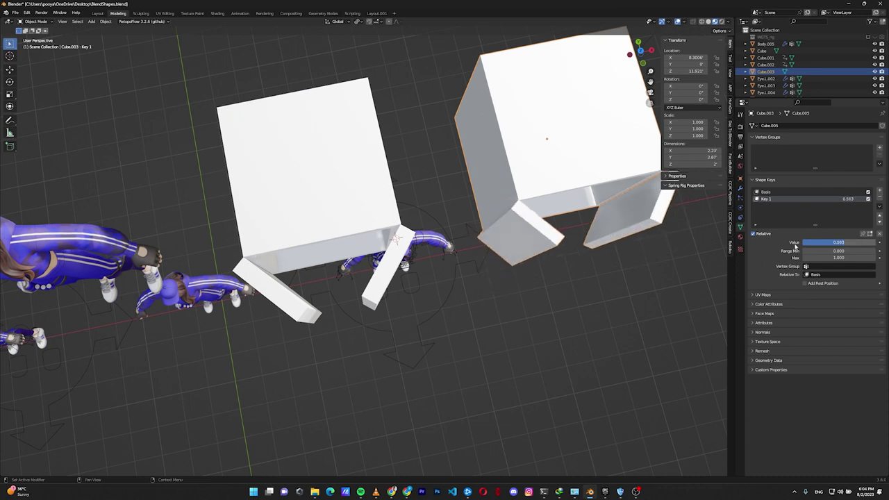
- Reselect Cube and set its Key 1 shape key value to 1.000
{"action": "middle_click_drag", "start_coordinate": [482, 261], "coordinate": [344, 243]}
{"action": "left_click", "coordinate": [339, 243]}
{"action": "left_click_drag", "start_coordinate": [848, 242], "coordinate": [876, 242]}
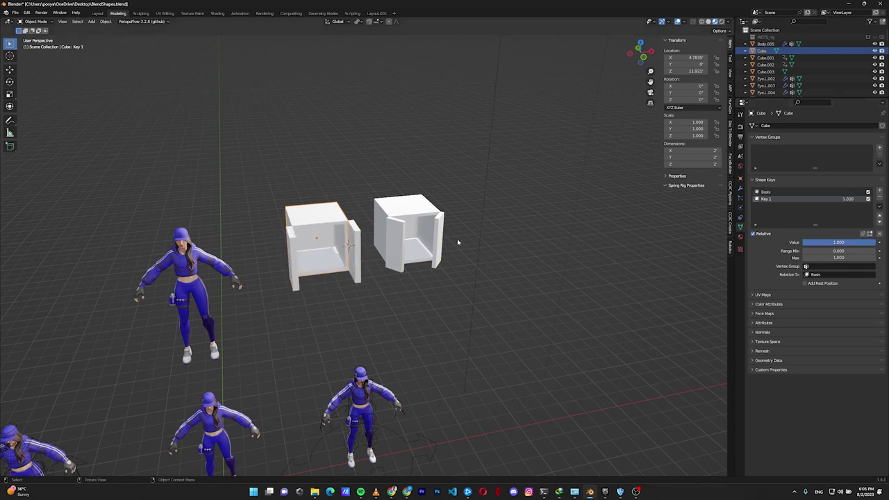
- Copy Cube's Key 1 value as a new driver and select its two doors in turn
{"action": "right_click", "coordinate": [828, 243]}
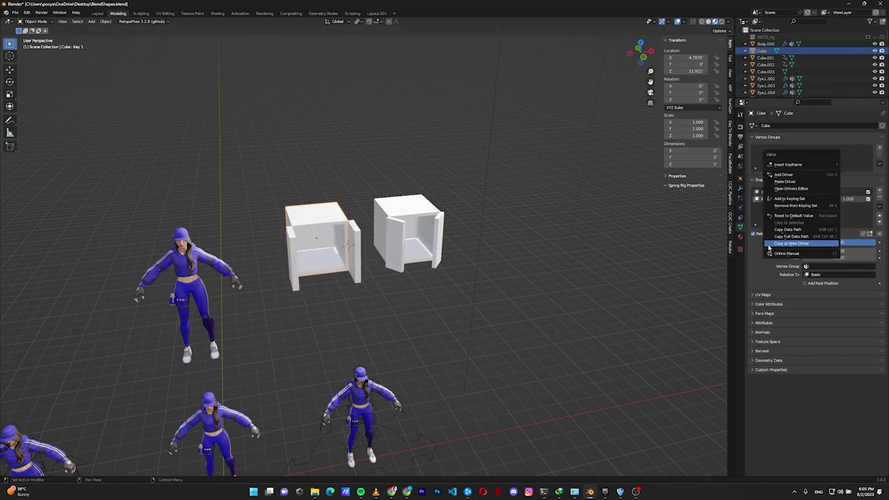
{"action": "left_click", "coordinate": [790, 243]}
{"action": "left_click", "coordinate": [354, 264]}
{"action": "left_click", "coordinate": [294, 268]}
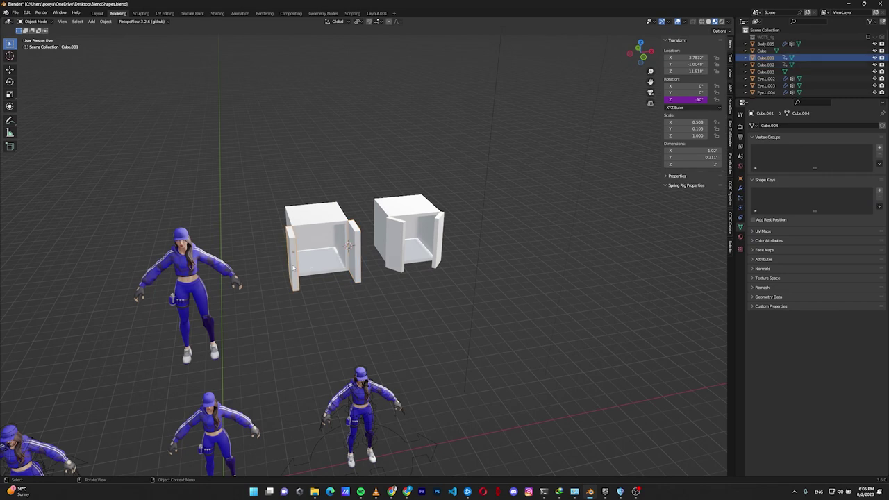
{"action": "left_click", "coordinate": [322, 224]}
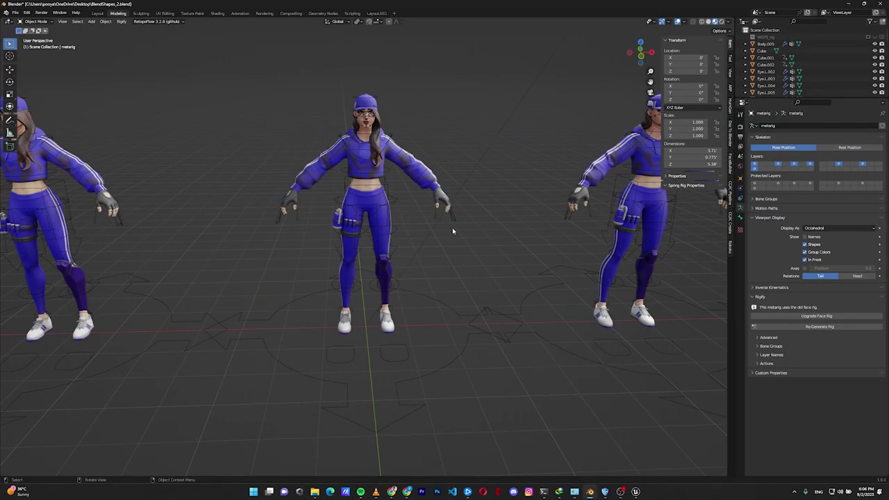
- Select the middle character together with its rig and start an FBX export
{"action": "left_click_drag", "start_coordinate": [388, 66], "coordinate": [322, 283]}
{"action": "left_click", "coordinate": [14, 12]}
{"action": "mouse_move", "coordinate": [35, 113]}
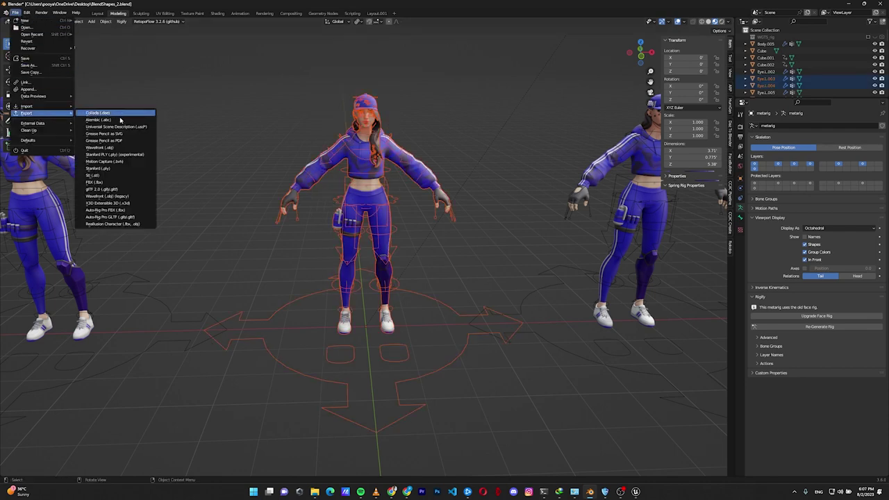
{"action": "left_click", "coordinate": [104, 183]}
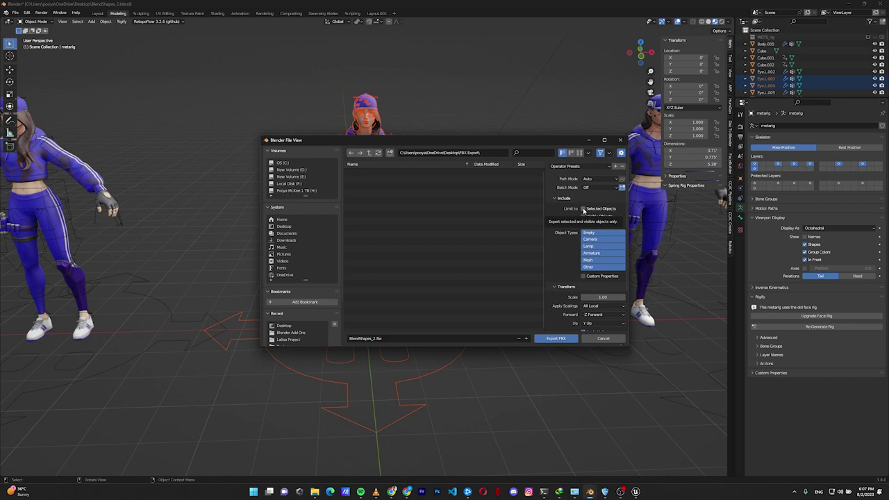
- Limit the export to selected objects, disable Apply Modifiers, and export BlendShapes_2.fbx to the FBX Export folder
{"action": "left_click", "coordinate": [583, 209]}
{"action": "scroll", "coordinate": [561, 233], "scroll_direction": "down", "scroll_amount": 2}
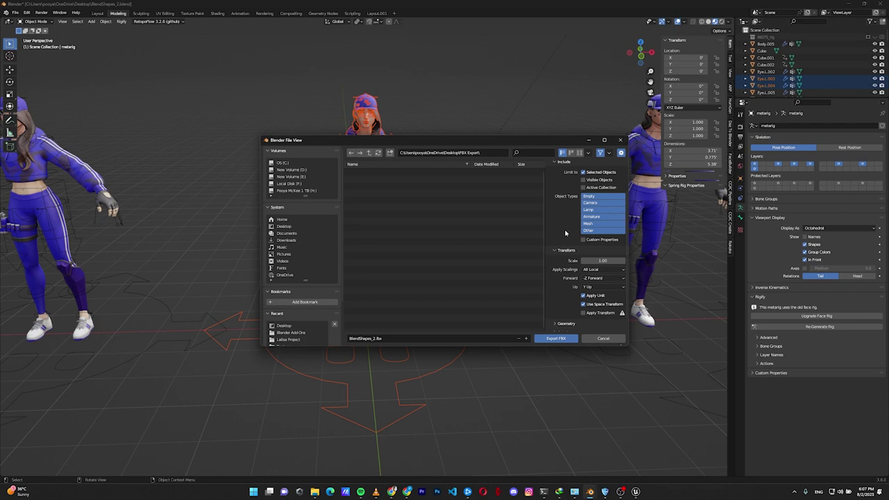
{"action": "scroll", "coordinate": [557, 277], "scroll_direction": "down", "scroll_amount": 2}
{"action": "scroll", "coordinate": [556, 275], "scroll_direction": "down", "scroll_amount": 3}
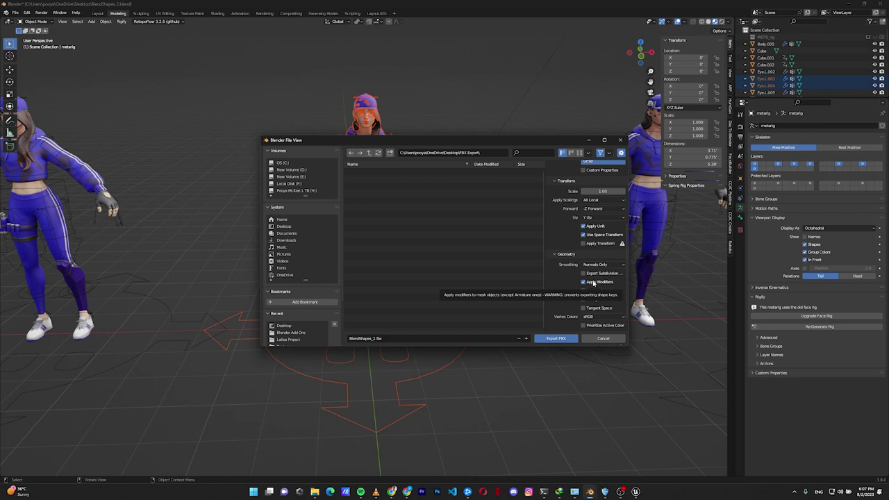
{"action": "left_click", "coordinate": [558, 340]}
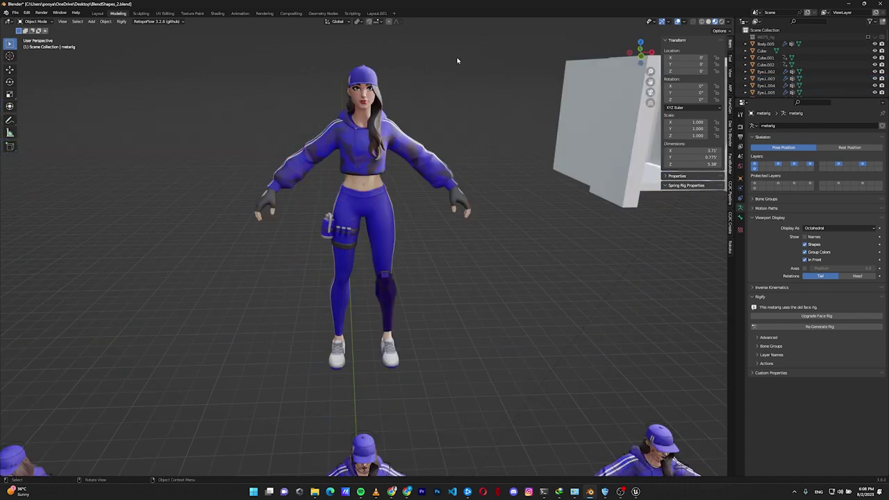
- Select the character without a rig and export it as BlendShapes_3.fbx with Apply Modifiers disabled
{"action": "left_click_drag", "start_coordinate": [458, 54], "coordinate": [272, 375]}
{"action": "left_click", "coordinate": [15, 12]}
{"action": "mouse_move", "coordinate": [55, 116]}
{"action": "left_click", "coordinate": [111, 183]}
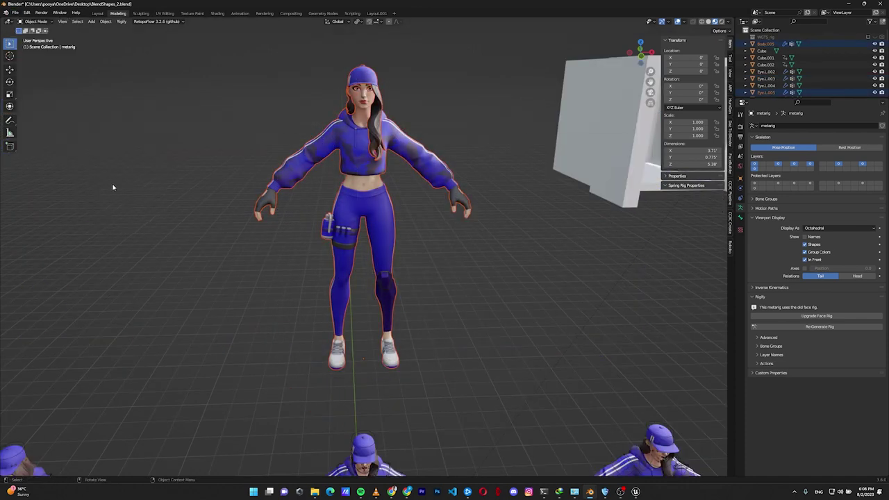
{"action": "scroll", "coordinate": [573, 311], "scroll_direction": "down", "scroll_amount": 3}
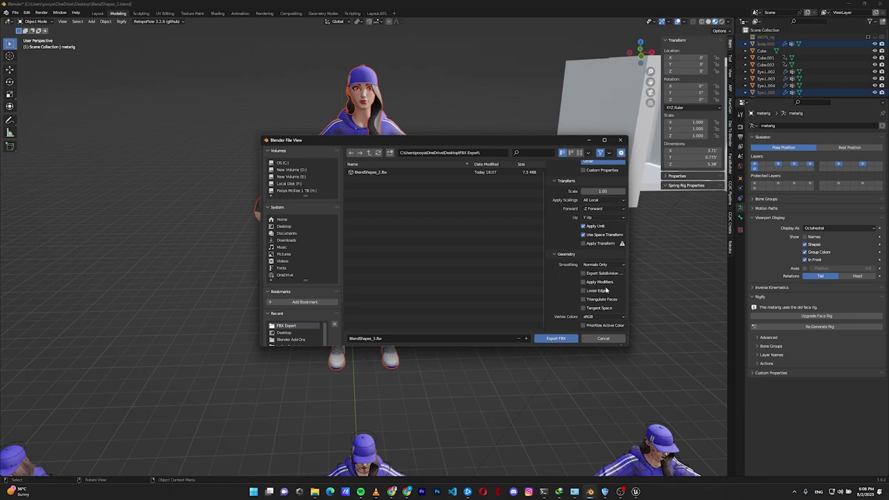
{"action": "left_click", "coordinate": [555, 338]}
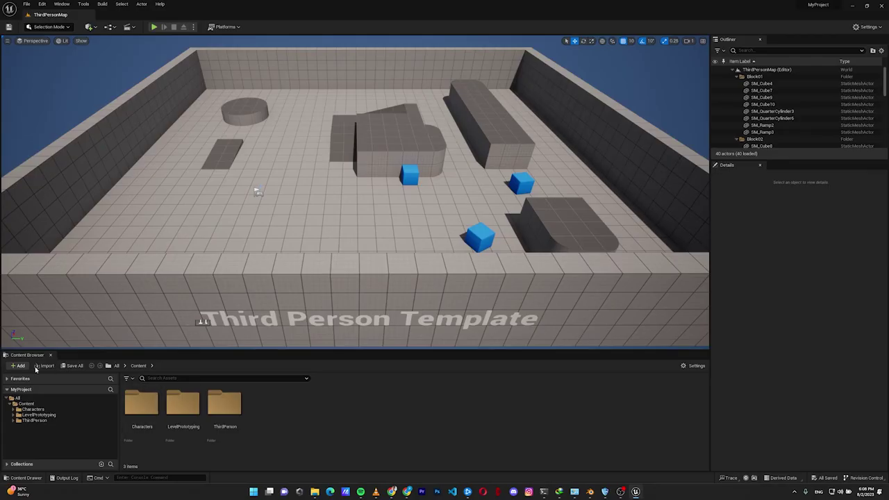
- Switch to Unreal Engine and create a content folder named Blendhapes
{"action": "right_click", "coordinate": [229, 385]}
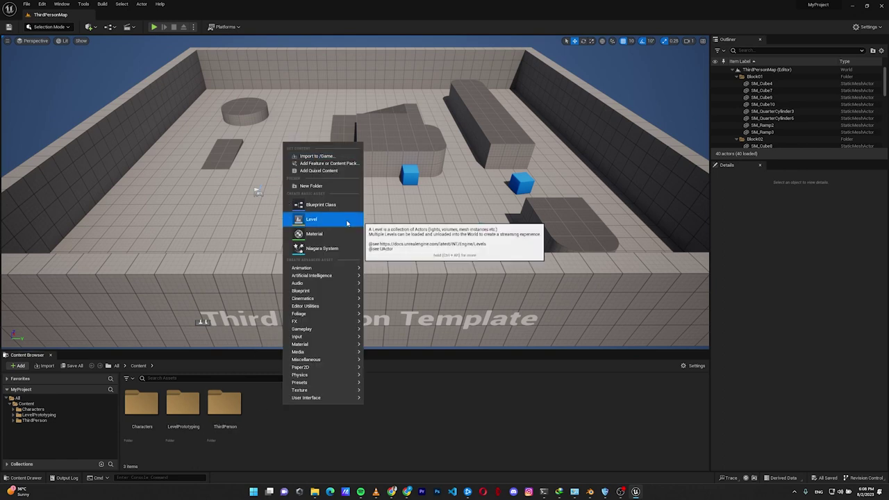
{"action": "left_click", "coordinate": [320, 186]}
{"action": "type", "text": "pes"}
{"action": "key", "text": "Return"}
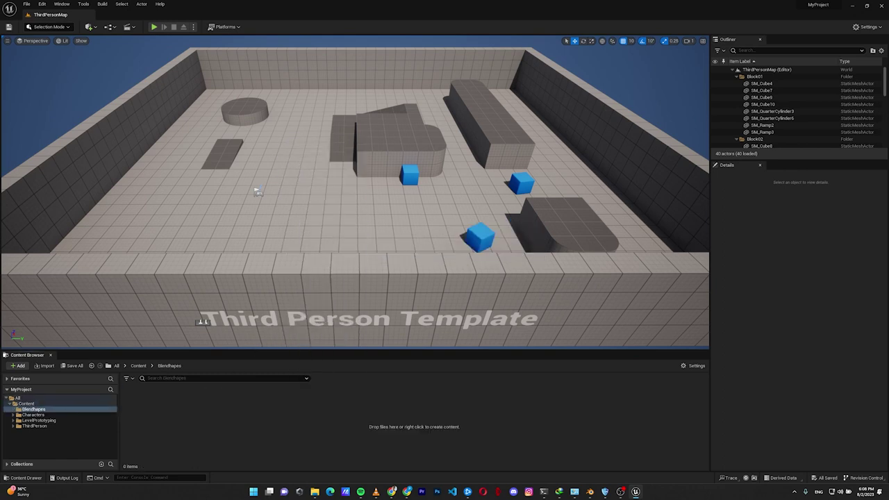
- Import BlendShapes_2.fbx into the Blendhapes folder as a skeletal mesh with Import Morph Targets enabled
{"action": "left_click", "coordinate": [314, 491]}
{"action": "left_click_drag", "start_coordinate": [535, 226], "coordinate": [178, 409]}
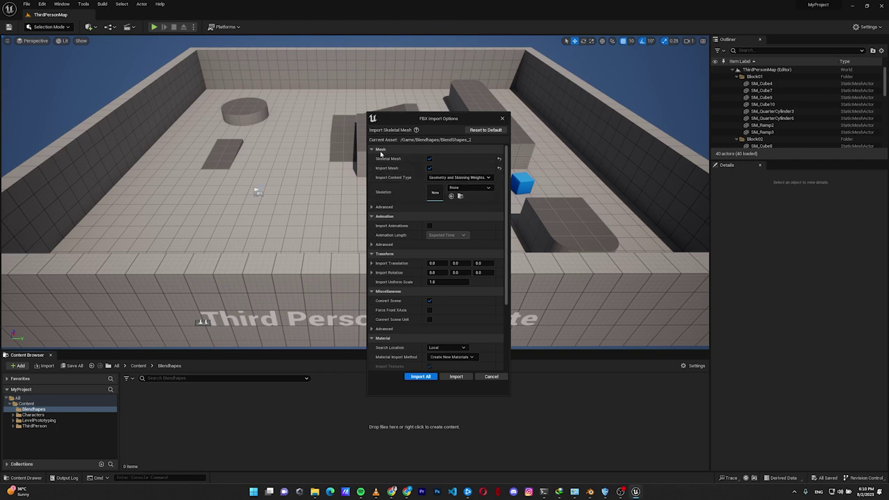
{"action": "left_click", "coordinate": [379, 207]}
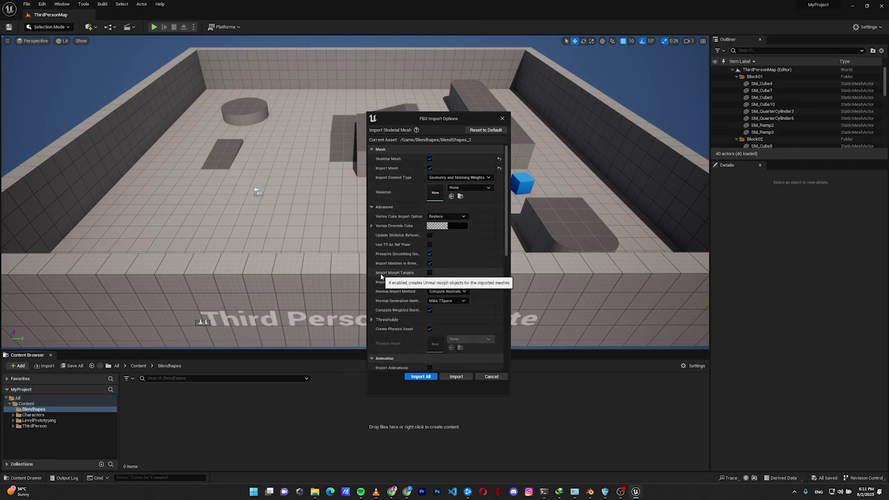
{"action": "left_click", "coordinate": [420, 375]}
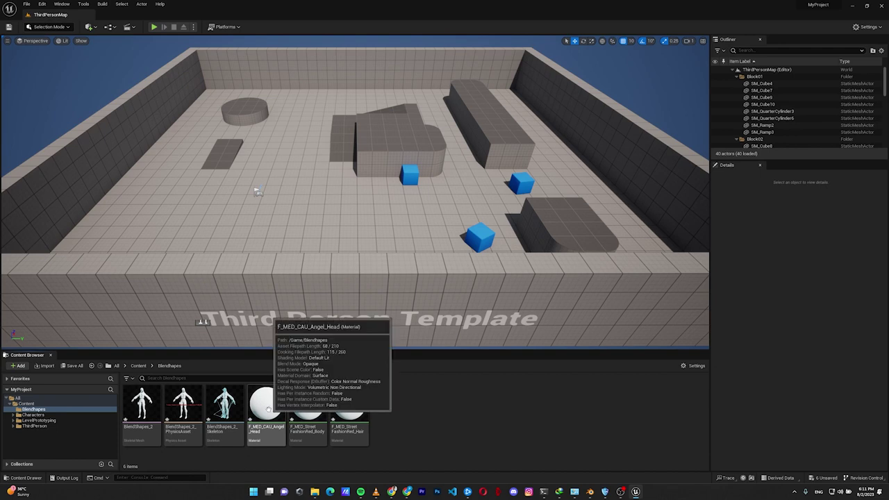
- Open the BlendShapes_2 skeletal mesh and test its morph targets, setting the smile weight to 1 and varying Surprised
{"action": "double_click", "coordinate": [141, 409]}
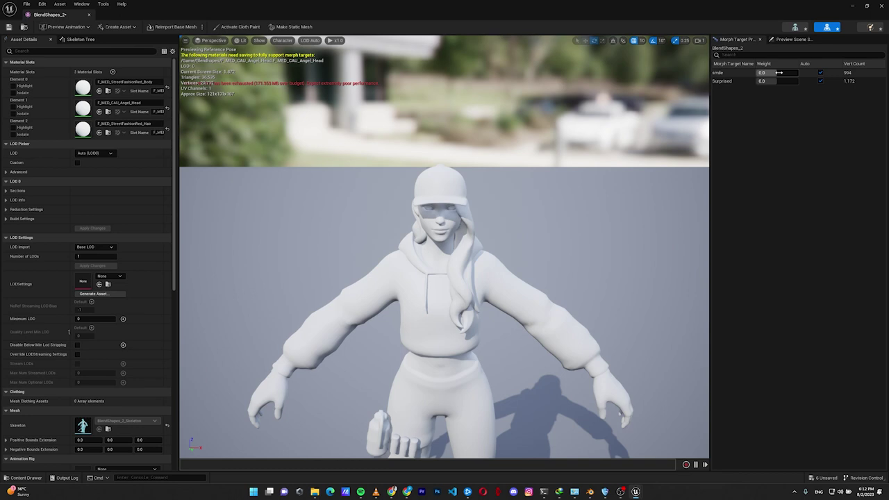
{"action": "mouse_move", "coordinate": [779, 72]}
{"action": "left_mouse_down"}
{"action": "mouse_move", "coordinate": [798, 73]}
{"action": "mouse_move", "coordinate": [764, 72]}
{"action": "left_mouse_up"}
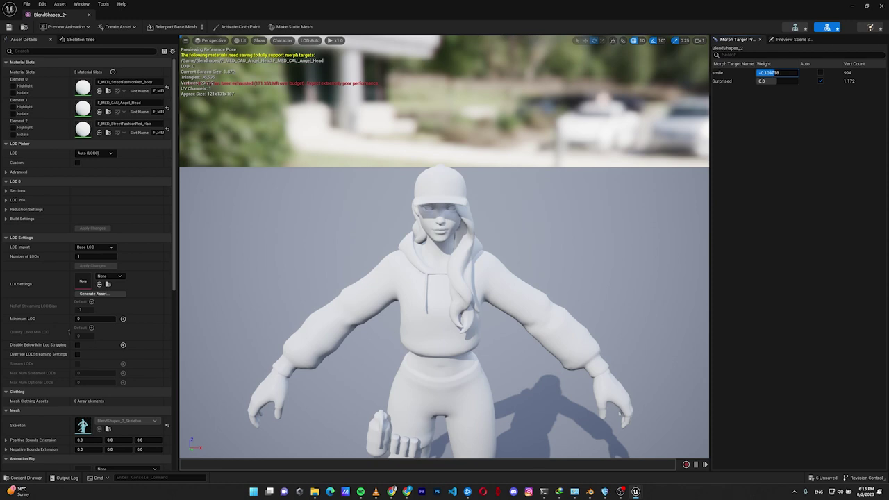
{"action": "left_click_drag", "start_coordinate": [779, 72], "coordinate": [778, 72]}
{"action": "type", "text": "1"}
{"action": "key", "text": "Return"}
{"action": "left_click_drag", "start_coordinate": [797, 81], "coordinate": [779, 81]}
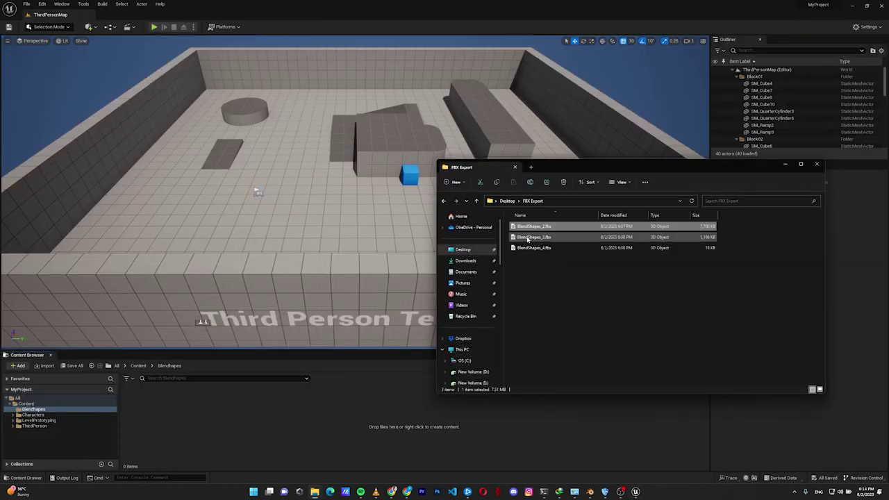
- Import BlendShapes_3.fbx into the Blendhapes folder as a skeletal mesh with Import Morph Targets enabled
{"action": "left_click_drag", "start_coordinate": [527, 236], "coordinate": [173, 405]}
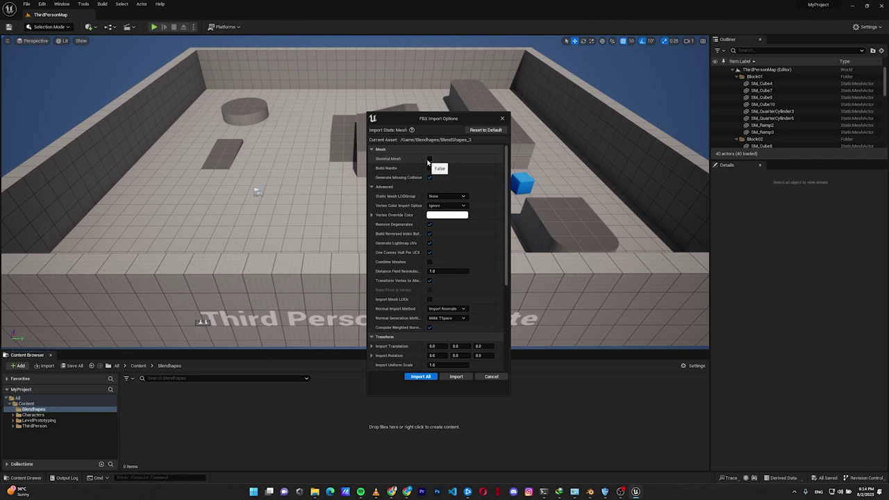
{"action": "left_click", "coordinate": [429, 159]}
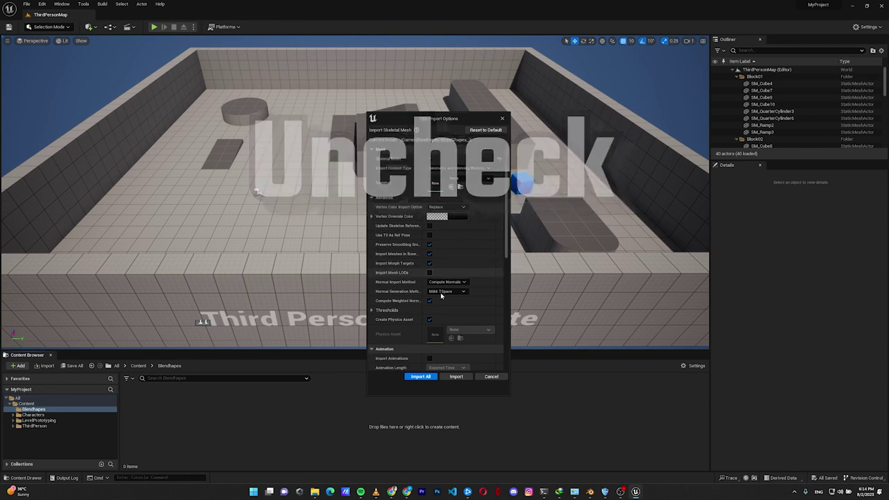
{"action": "left_click", "coordinate": [421, 377]}
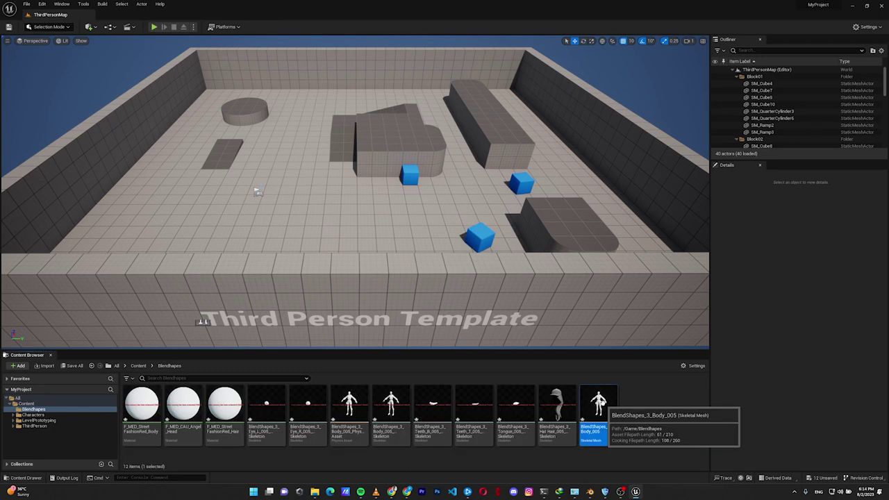
- Open the BlendShapes_3_Body_005 skeletal mesh and test its smile morph target by varying the weight
{"action": "double_click", "coordinate": [603, 407]}
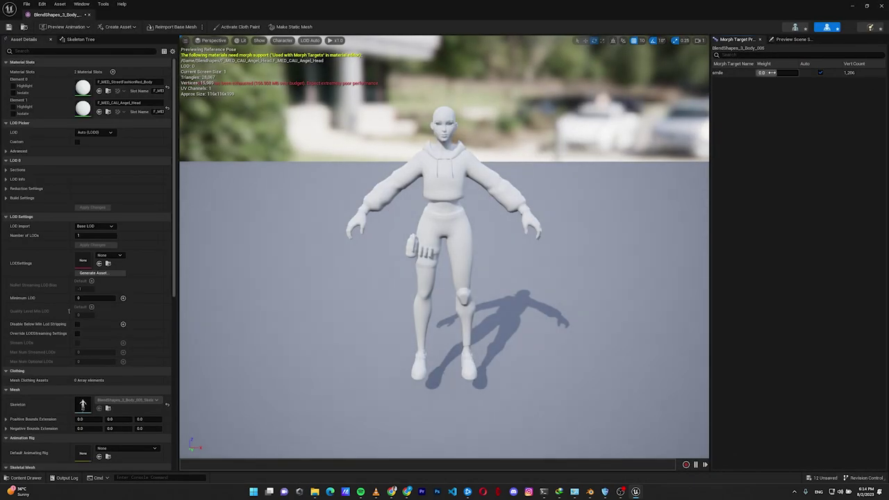
{"action": "left_click_drag", "start_coordinate": [772, 75], "coordinate": [798, 74]}
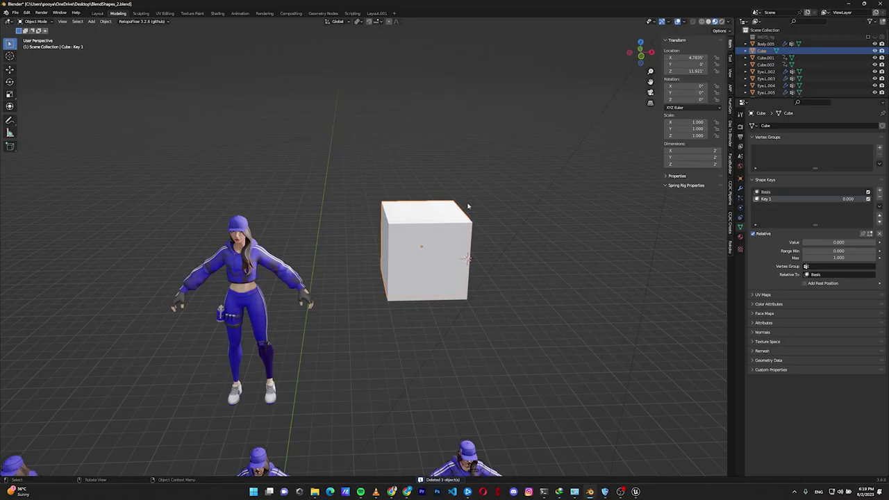
- Switch to Blender and test the Key 1 shape key on the cube with the driver-controlled doors
{"action": "scroll", "coordinate": [462, 207], "scroll_direction": "up", "scroll_amount": 3}
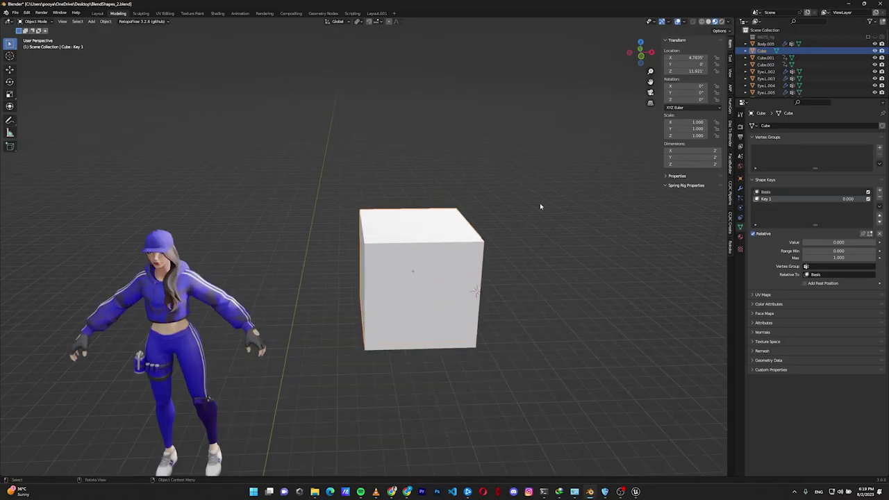
{"action": "mouse_move", "coordinate": [811, 242]}
{"action": "left_mouse_down"}
{"action": "mouse_move", "coordinate": [840, 243]}
{"action": "mouse_move", "coordinate": [802, 243]}
{"action": "left_mouse_up"}
- Switch to Unreal Engine, import BlendShapes_4.fbx into the Blendhapes folder, and open the BlendShapes_4_Cube skeletal mesh
{"action": "left_click", "coordinate": [635, 491]}
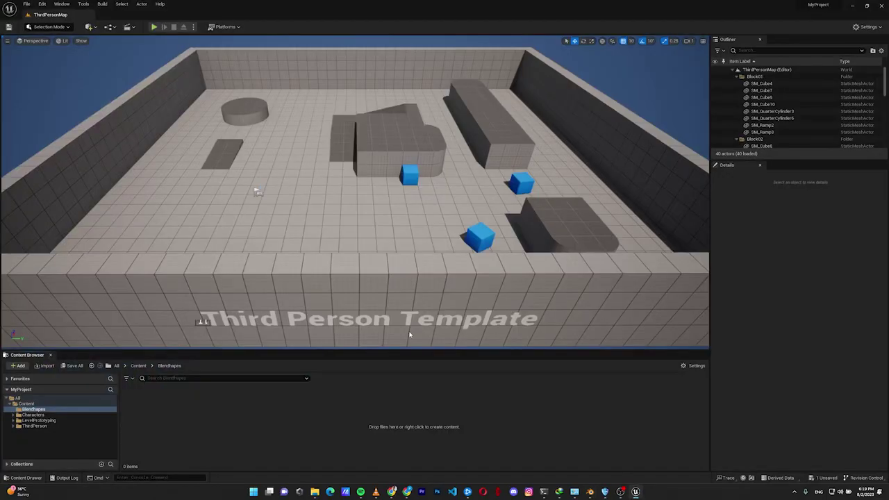
{"action": "left_click_drag", "start_coordinate": [536, 251], "coordinate": [248, 417]}
{"action": "left_click", "coordinate": [609, 144]}
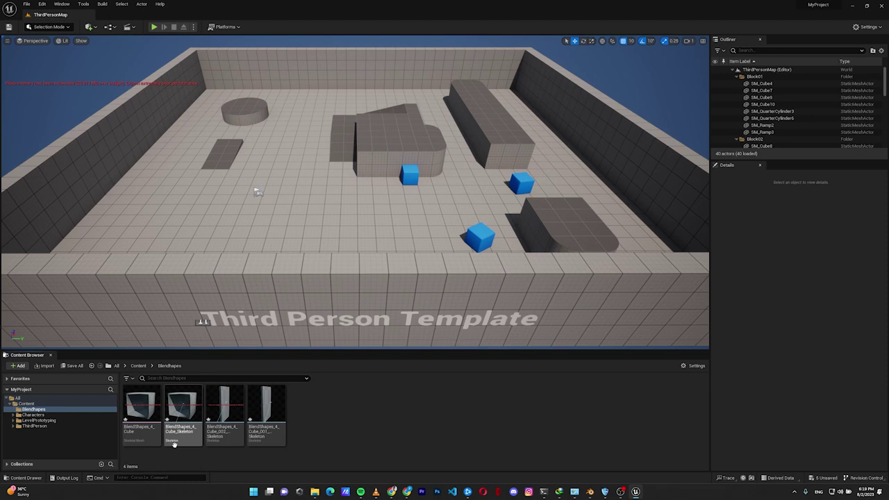
{"action": "double_click", "coordinate": [146, 418]}
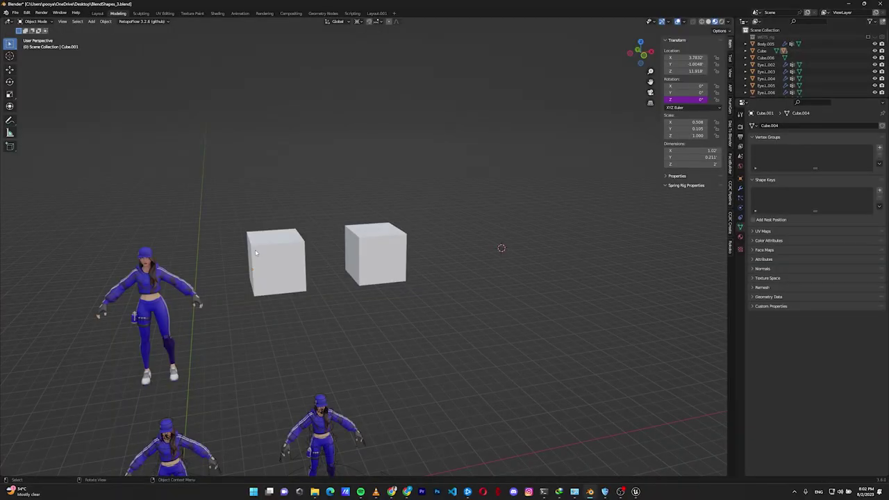
- Switch to Blender, inspect the original cube, and test the Key 1 shape key on the second cube, Cube.006
{"action": "left_click", "coordinate": [295, 239]}
{"action": "left_click", "coordinate": [273, 237]}
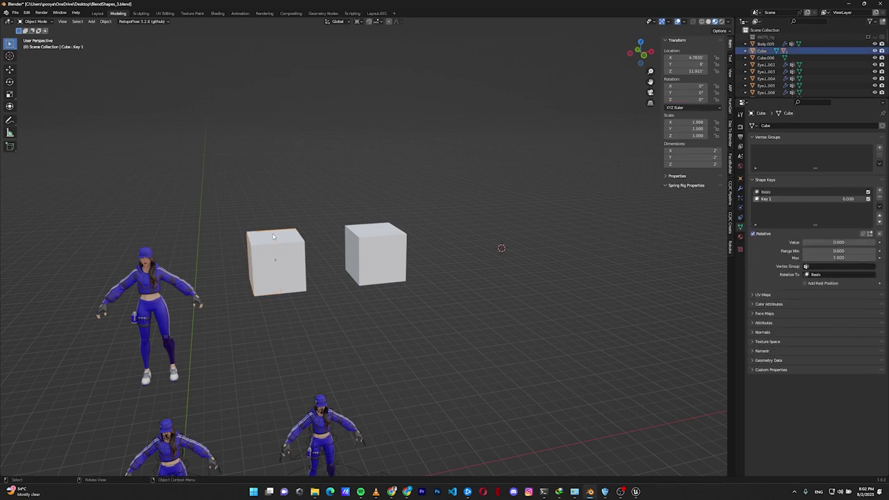
{"action": "middle_click_drag", "start_coordinate": [381, 245], "coordinate": [305, 288]}
{"action": "left_click", "coordinate": [305, 288]}
{"action": "left_click_drag", "start_coordinate": [874, 242], "coordinate": [803, 243]}
{"action": "middle_click_drag", "start_coordinate": [538, 209], "coordinate": [541, 270]}
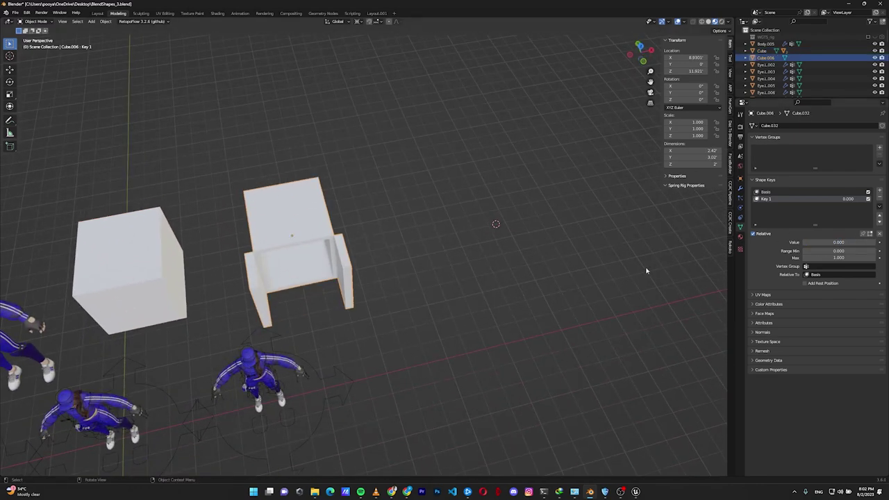
{"action": "mouse_move", "coordinate": [804, 242]}
{"action": "left_mouse_down"}
{"action": "mouse_move", "coordinate": [873, 241]}
{"action": "mouse_move", "coordinate": [803, 241]}
{"action": "left_mouse_up"}
{"action": "left_click_drag", "start_coordinate": [839, 241], "coordinate": [803, 242]}
- Export Cube.006 and import it into Unreal Engine's Blendhapes folder as the BlendShapes_6 skeletal mesh with Import Morph Targets enabled
{"action": "left_click", "coordinate": [13, 13]}
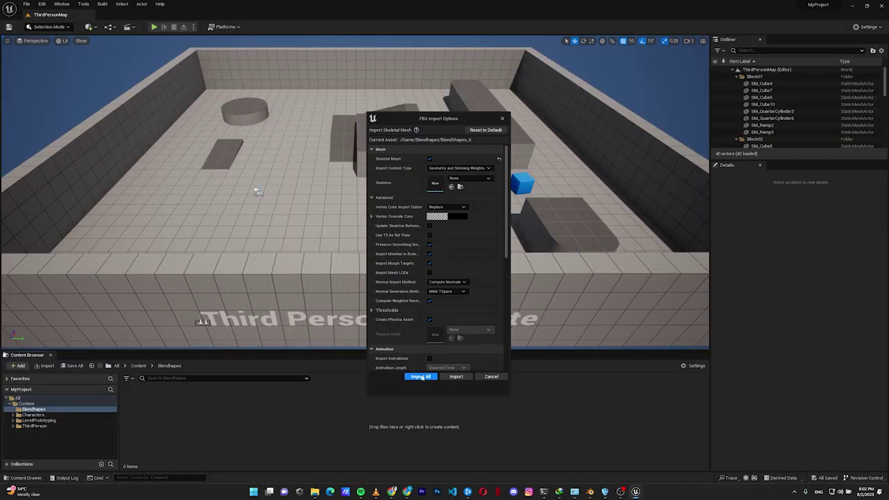
{"action": "left_click", "coordinate": [421, 377]}
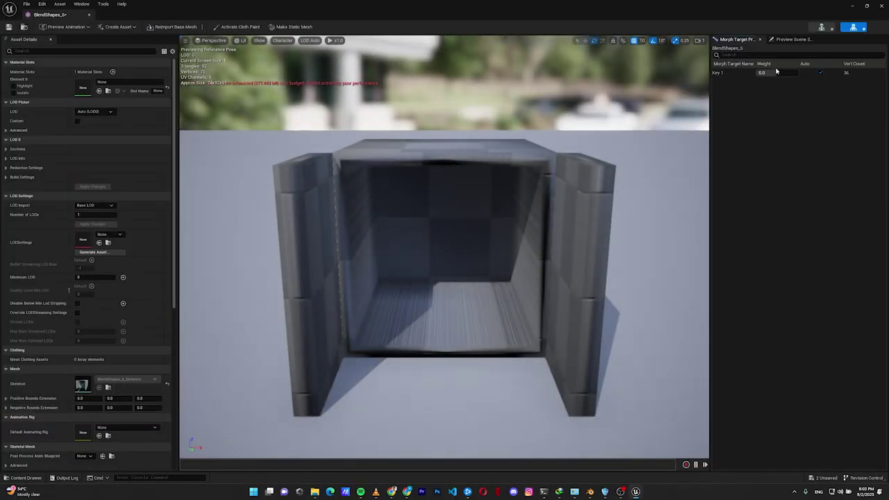
- Test the Key 1 morph target on the BlendShapes_6 skeletal mesh by varying its weight
{"action": "left_click_drag", "start_coordinate": [776, 72], "coordinate": [702, 98]}
{"action": "scroll", "coordinate": [702, 98], "scroll_direction": "down", "scroll_amount": 5}
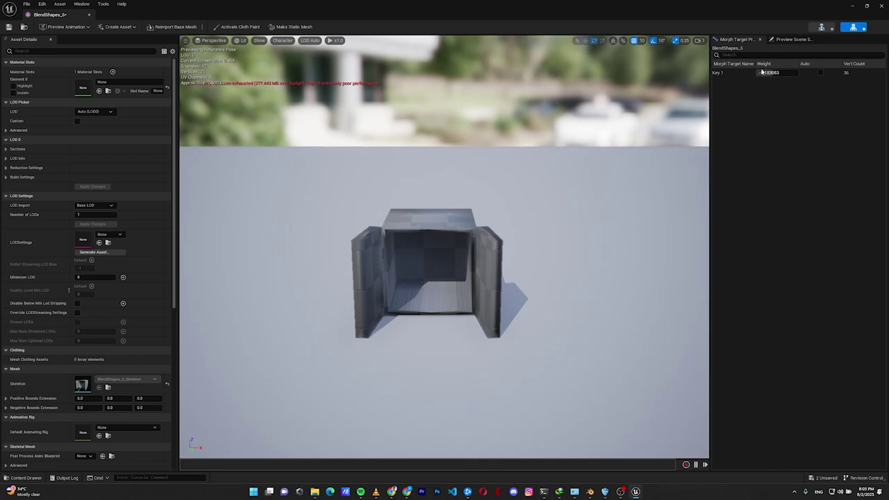
{"action": "mouse_move", "coordinate": [770, 72]}
{"action": "left_mouse_down"}
{"action": "mouse_move", "coordinate": [797, 72]}
{"action": "mouse_move", "coordinate": [788, 73]}
{"action": "left_mouse_up"}
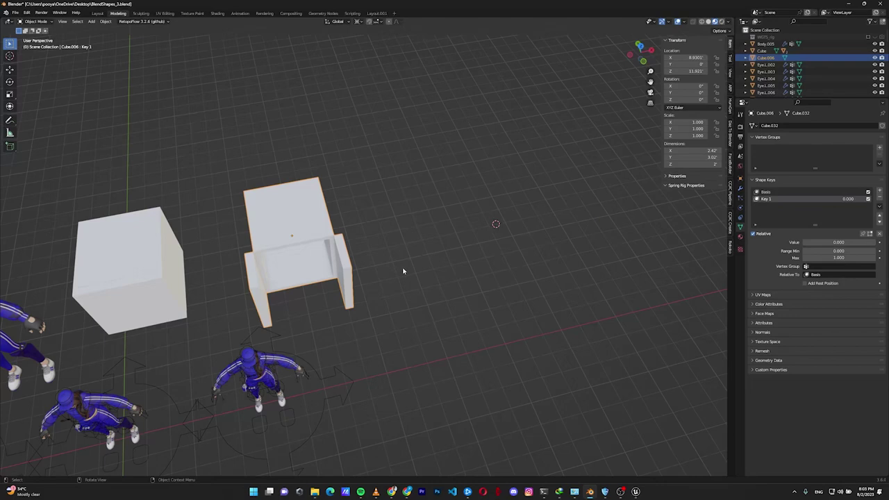
{"action": "middle_click_drag", "start_coordinate": [403, 271], "coordinate": [379, 240]}
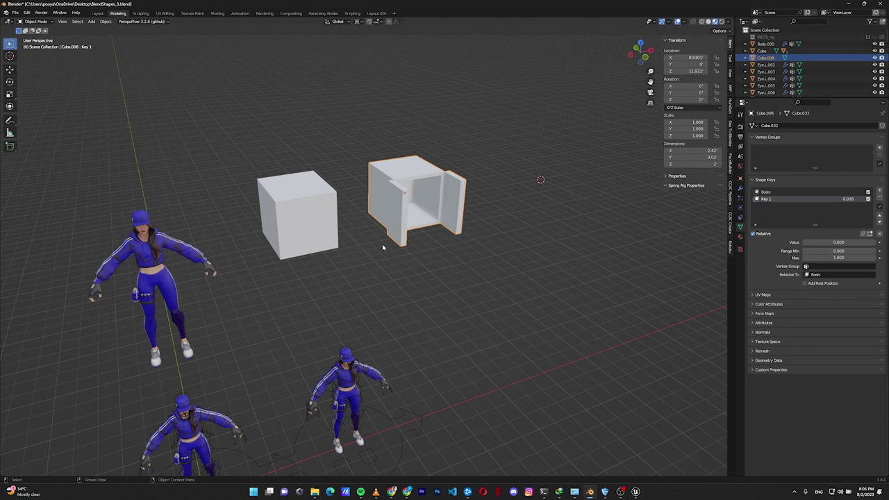
{"action": "middle_click_drag", "start_coordinate": [381, 243], "coordinate": [379, 204]}
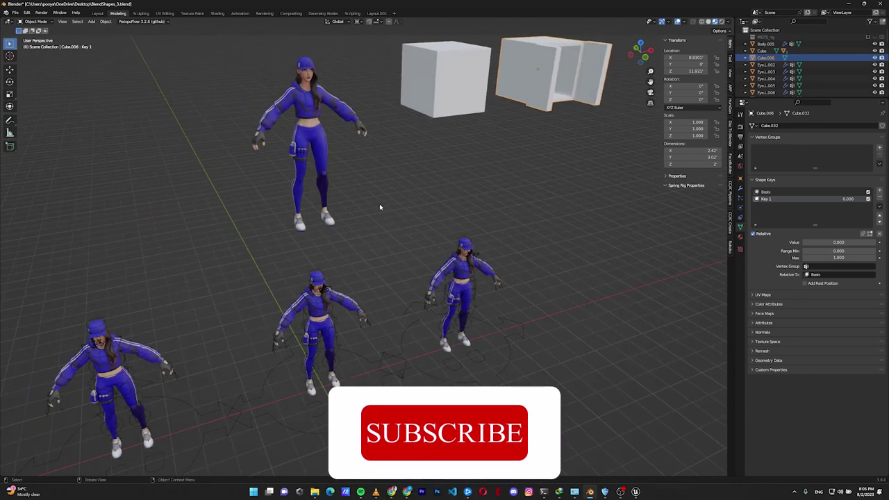